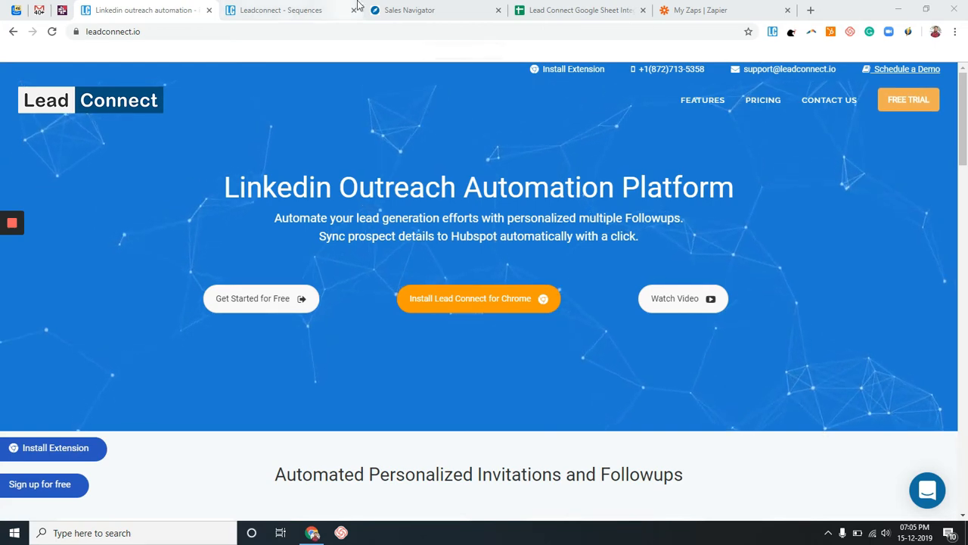
- Switch to the LeadConnect sequences and review the settings, target audience and messages of the LeadConnect Google Sheet Integration sequence
left_click(302, 9)
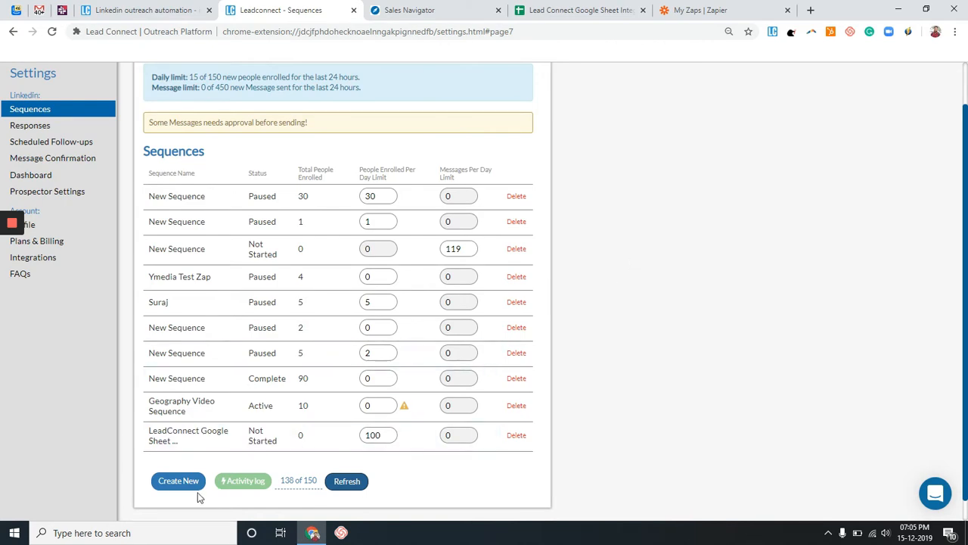
left_click(240, 439)
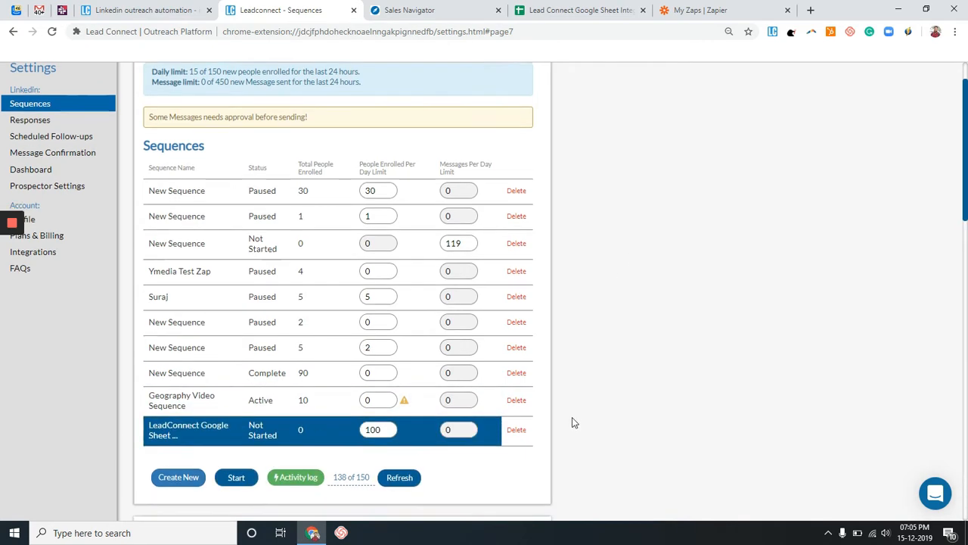
scroll(581, 273, "down", 3)
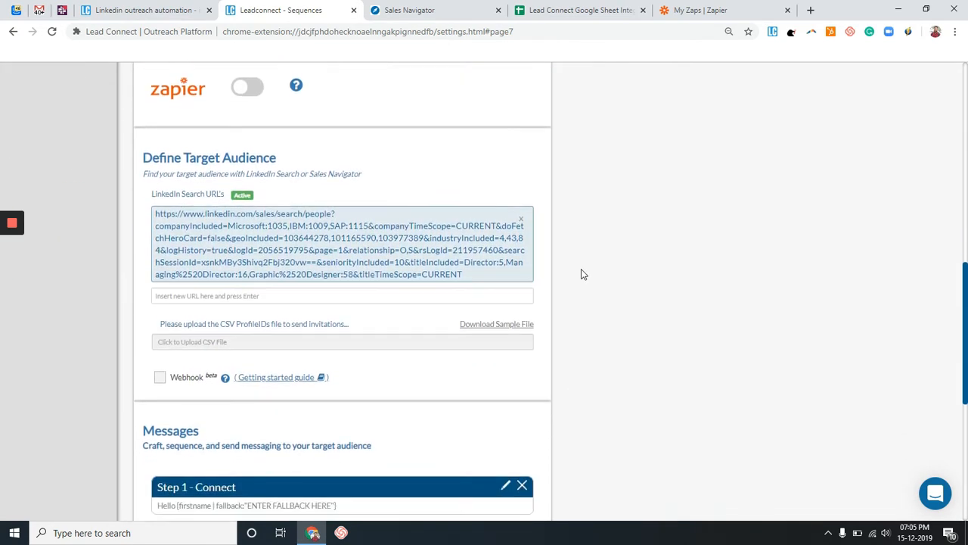
scroll(408, 328, "down", 3)
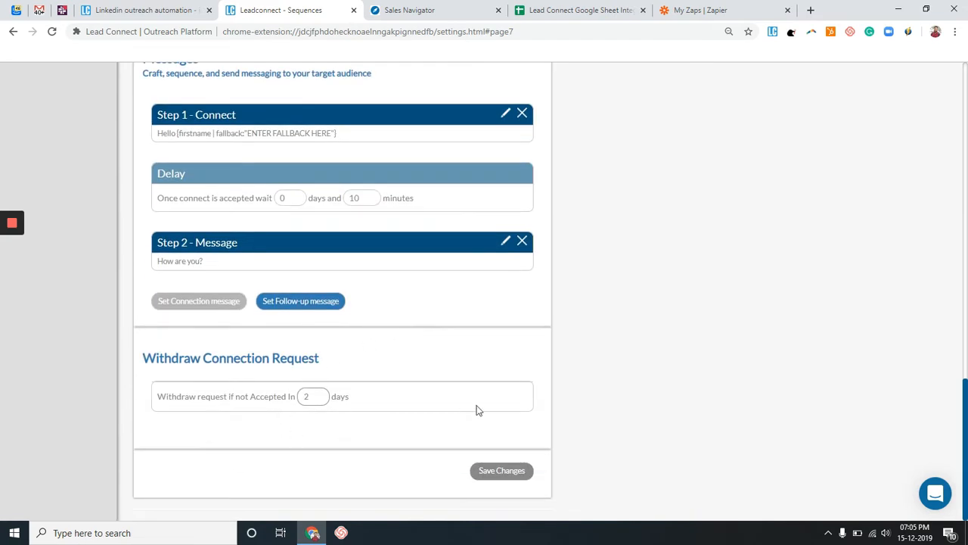
scroll(477, 408, "up", 5)
scroll(478, 410, "up", 4)
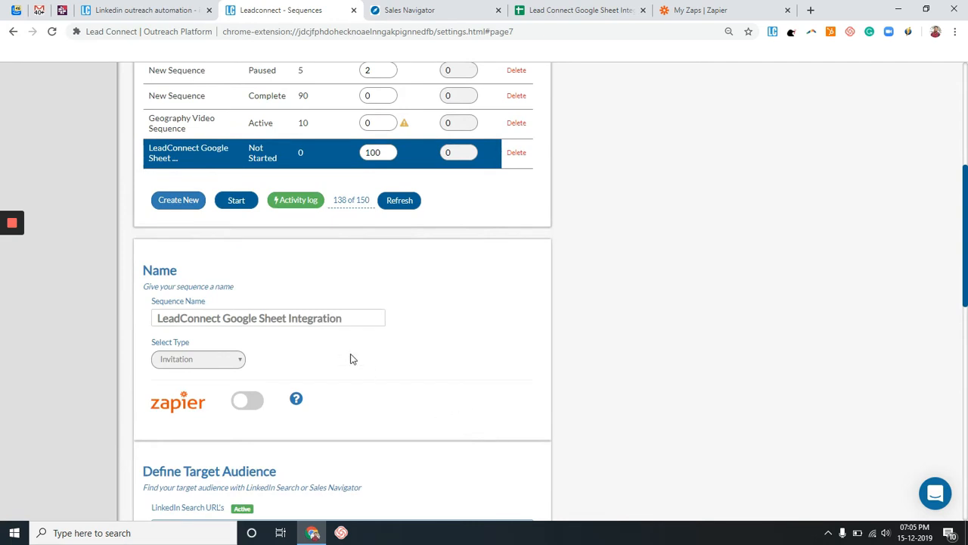
scroll(440, 374, "down", 1)
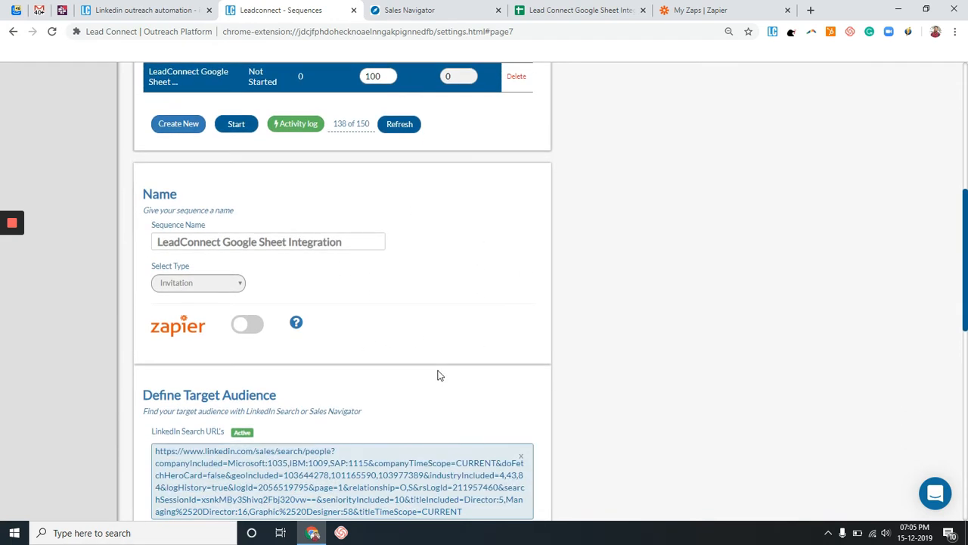
scroll(439, 375, "up", 1)
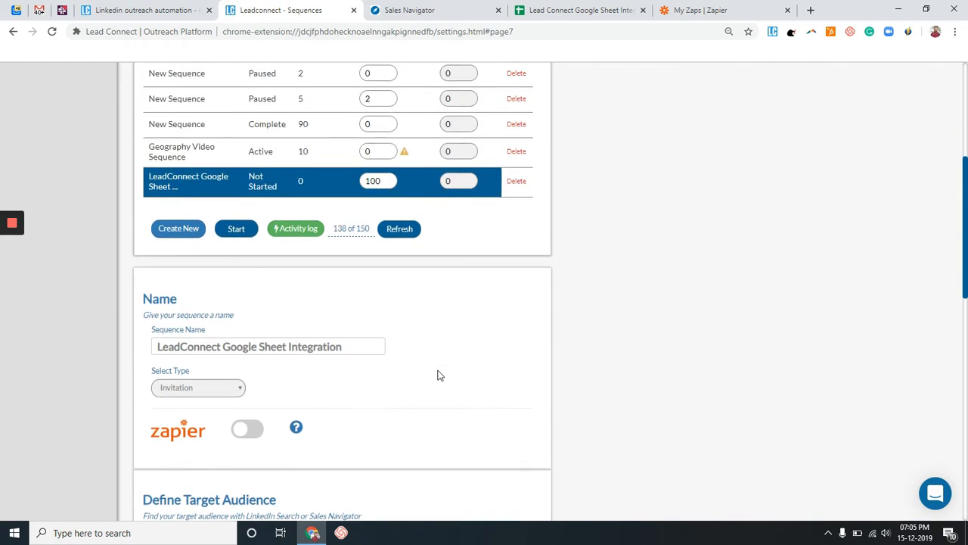
scroll(440, 374, "down", 1)
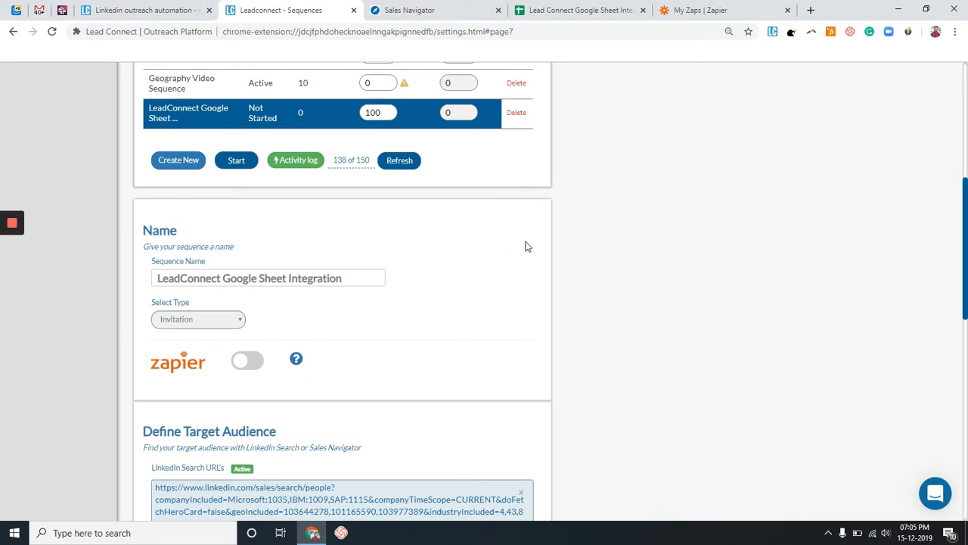
- Switch to Zapier and create a new zap triggered by Webhooks by Zapier with the Catch Hook event
left_click(721, 15)
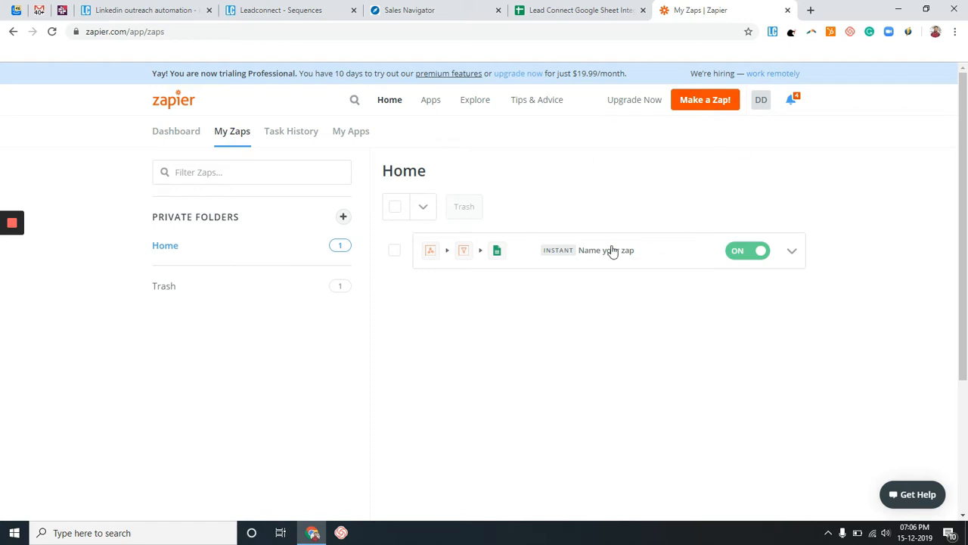
left_click(705, 105)
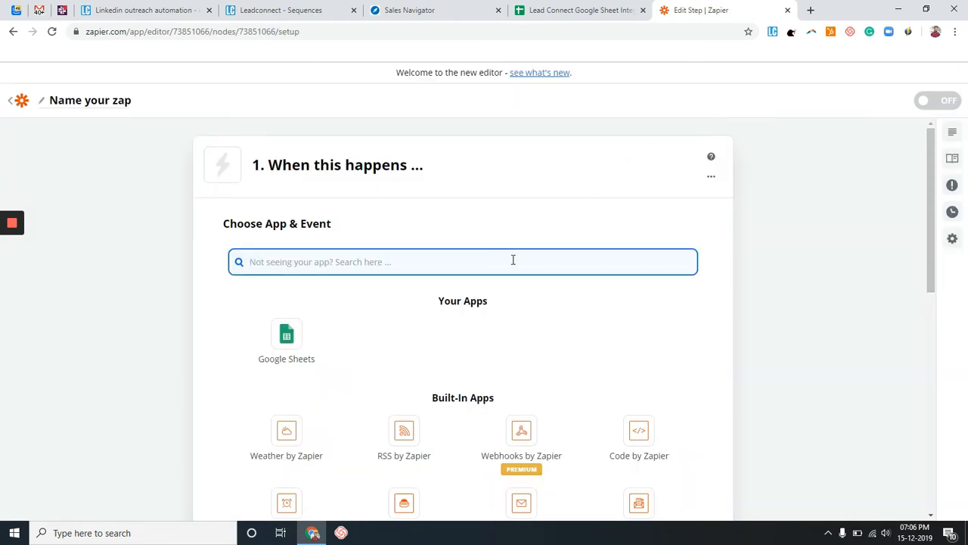
type("Webhoo")
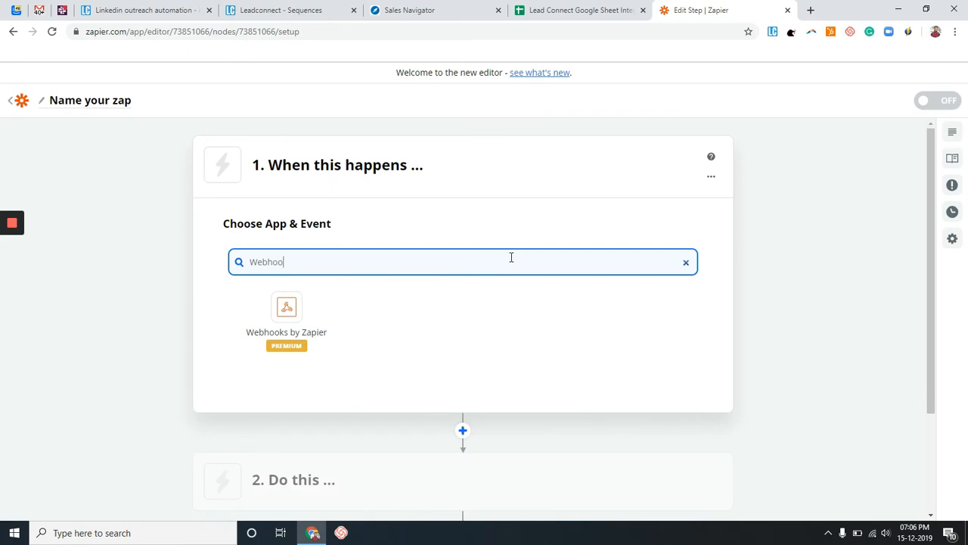
left_click(314, 309)
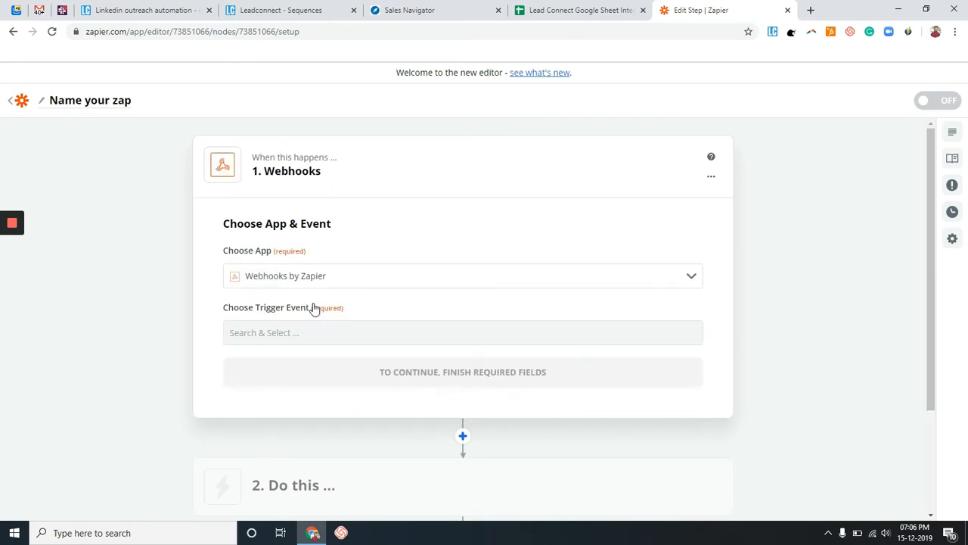
left_click(469, 339)
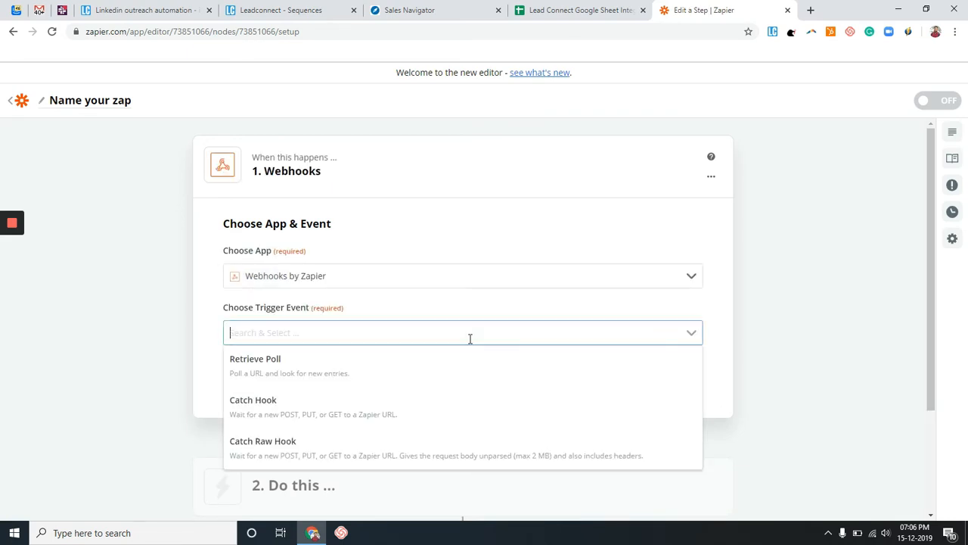
left_click(333, 420)
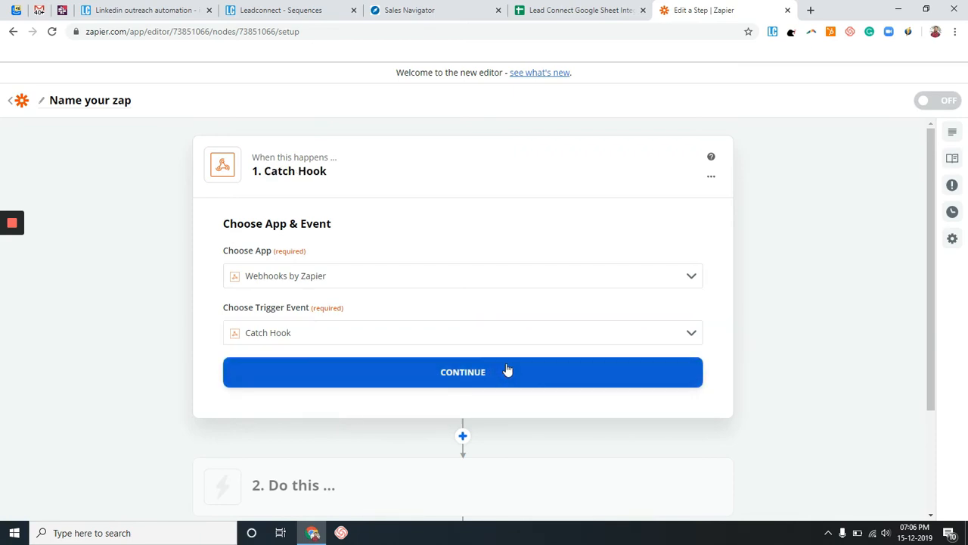
left_click(507, 370)
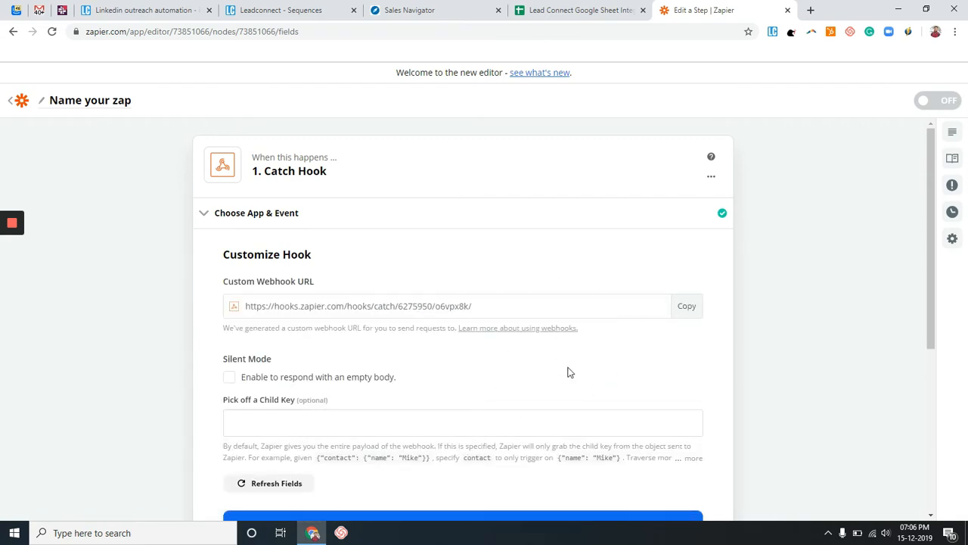
- Copy the zap's custom webhook URL, replace the Zapier webhook URL in LeadConnect's integrations with it, and send test data to Zapier
left_click(680, 316)
left_click(691, 310)
left_click(290, 5)
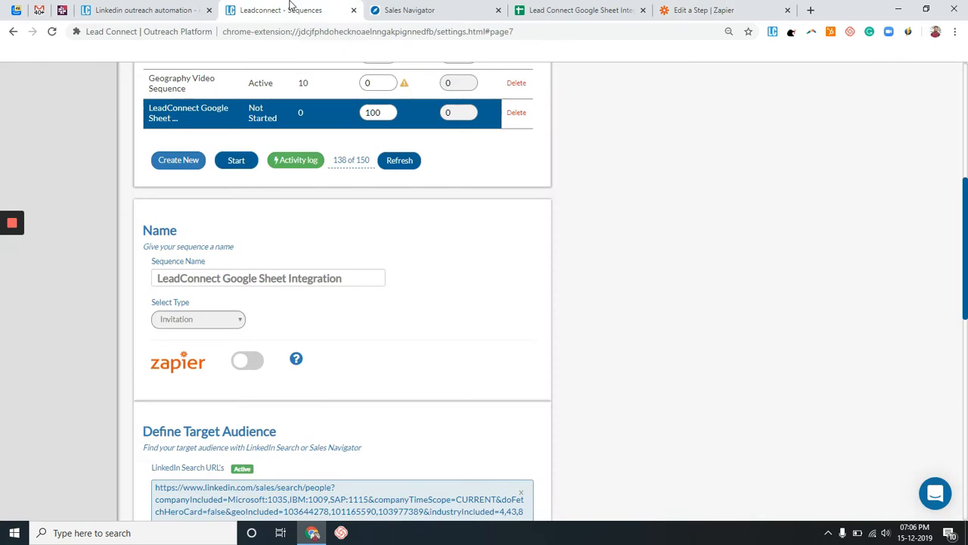
scroll(161, 191, "up", 5)
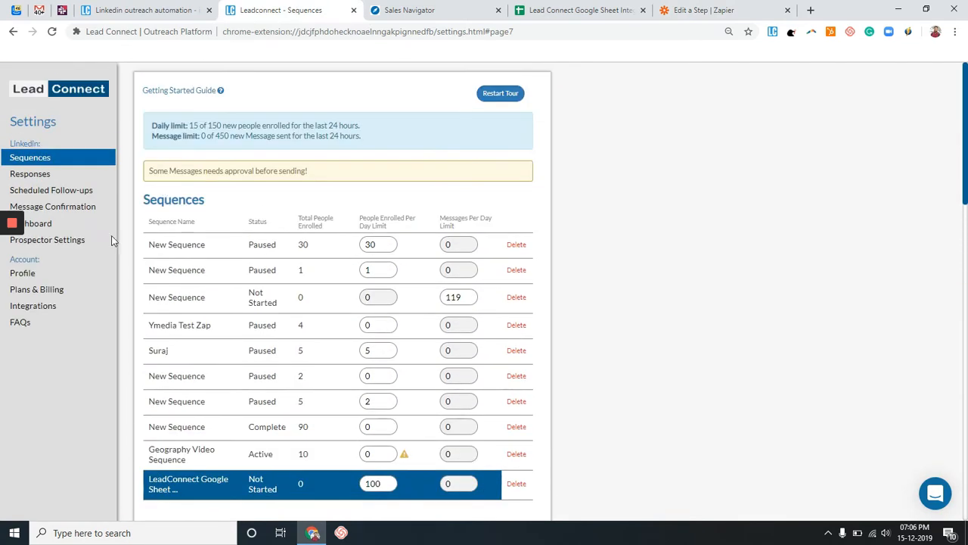
left_click(34, 306)
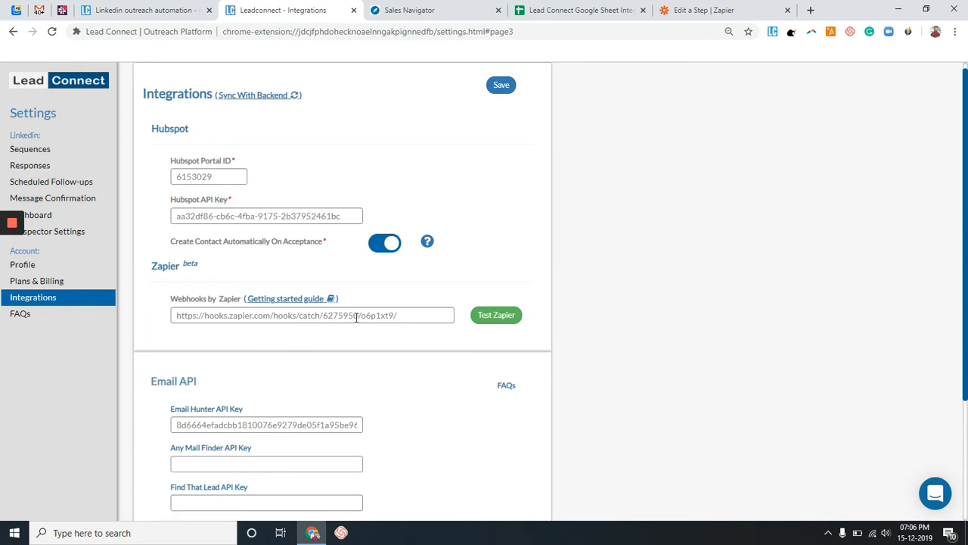
left_click_drag(399, 317, 127, 329)
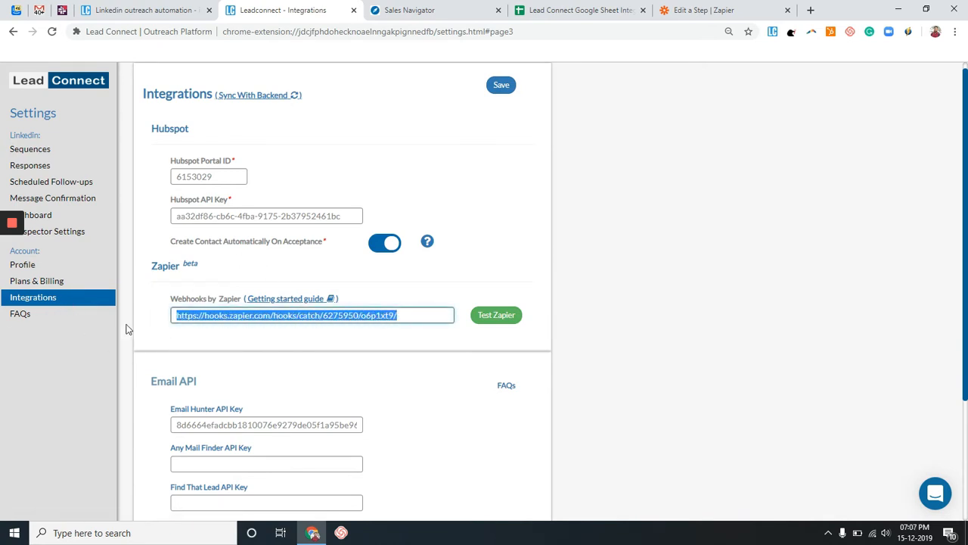
key("BackSpace")
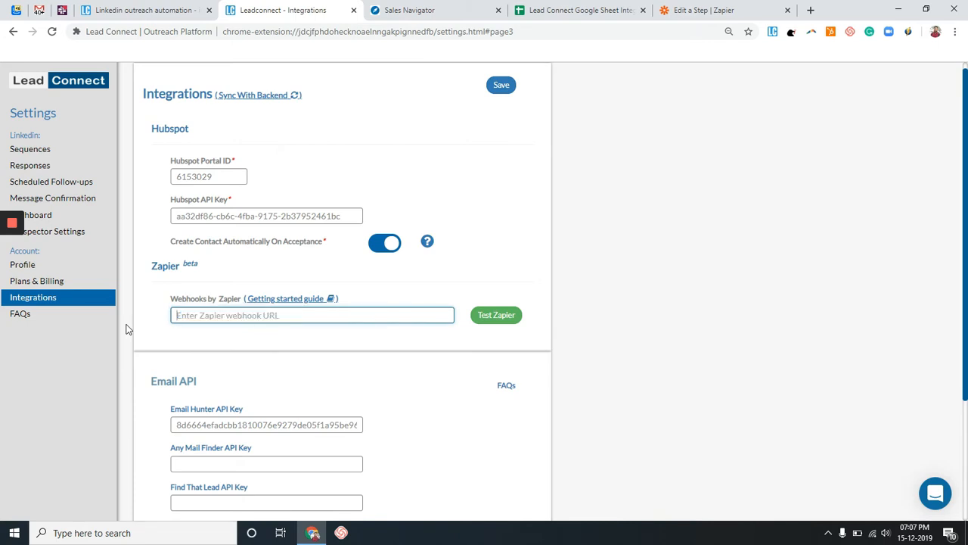
key("ctrl+v")
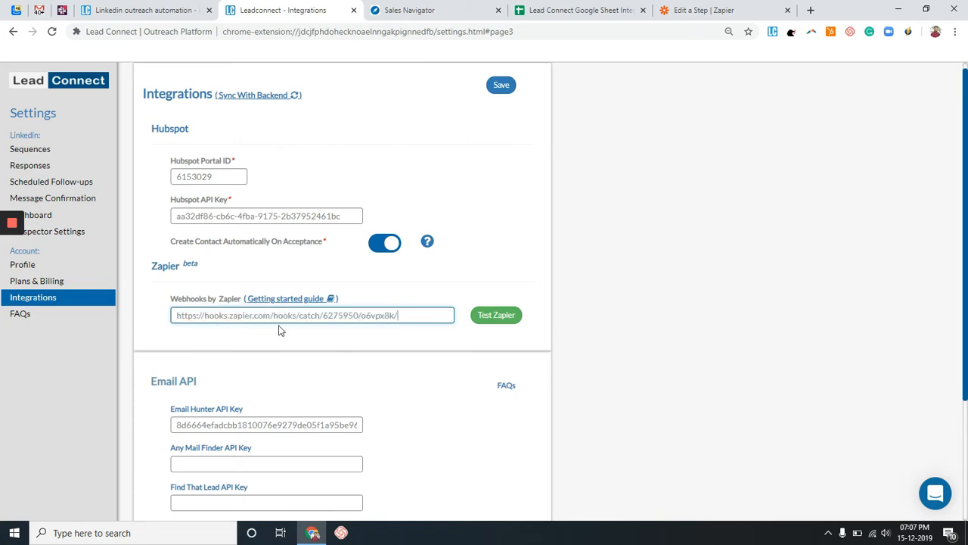
left_click(481, 321)
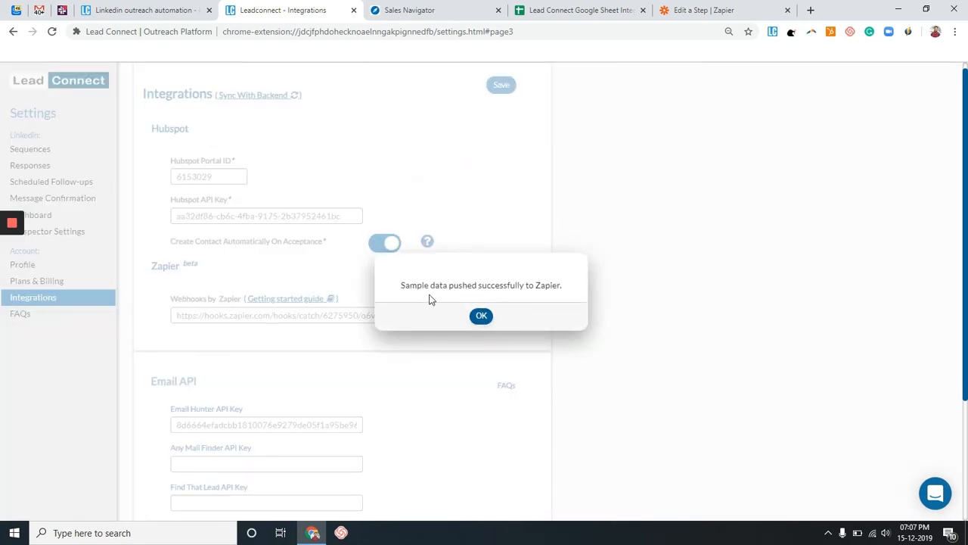
left_click(489, 318)
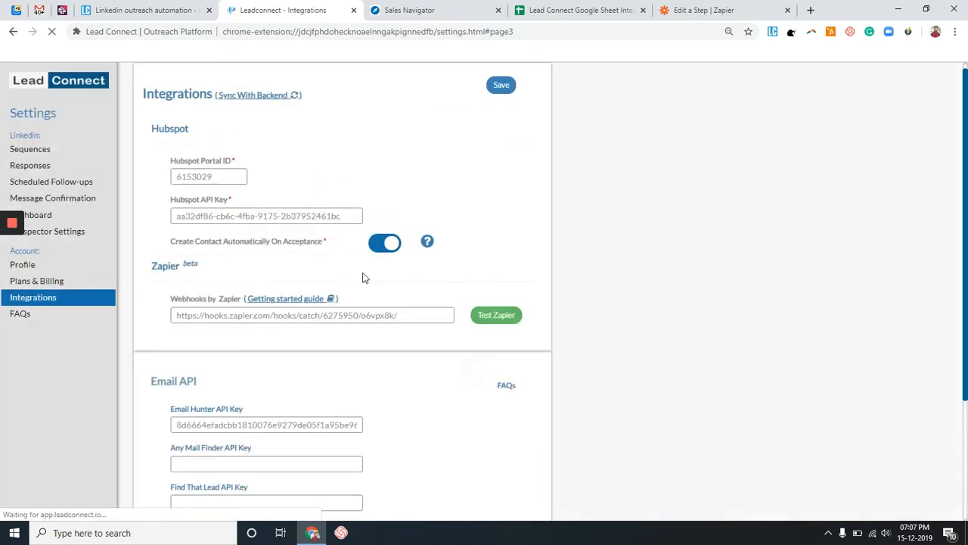
- Turn on Zapier for the LeadConnect Google Sheet Integration sequence and save the sequence changes
left_click(47, 149)
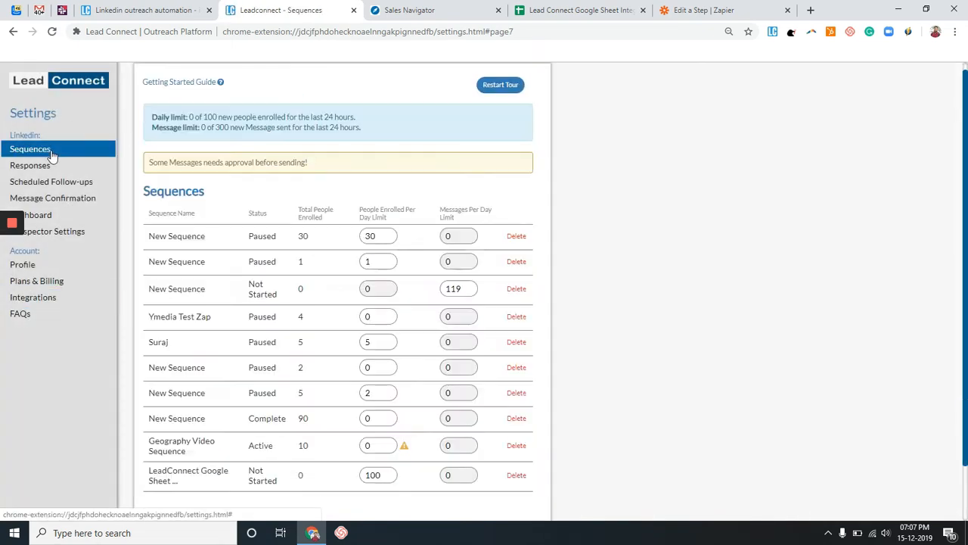
scroll(293, 302, "down", 1)
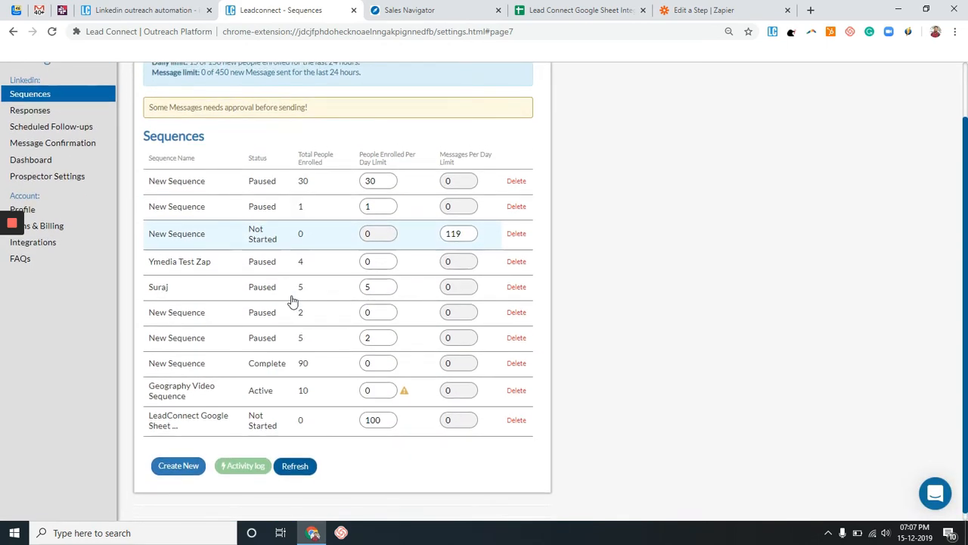
scroll(293, 302, "up", 1)
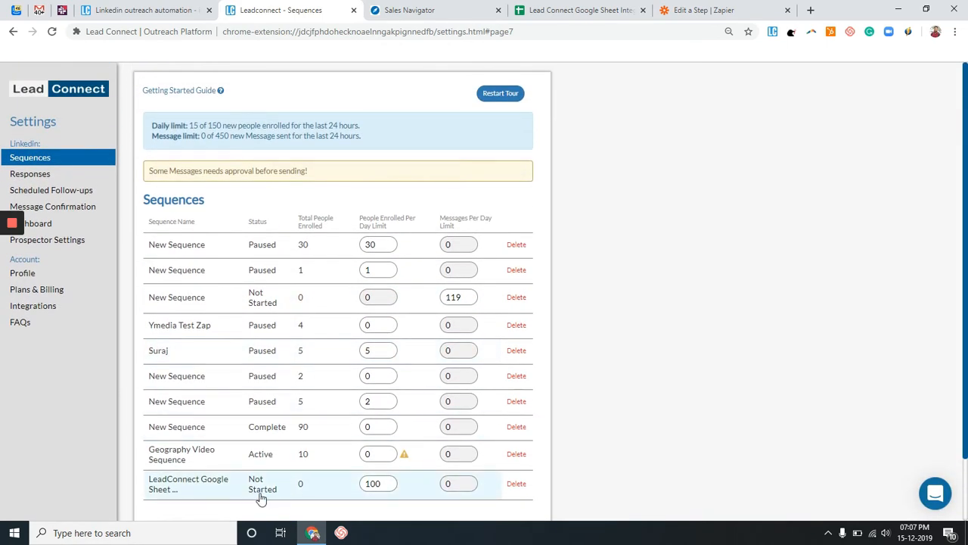
left_click(261, 497)
scroll(261, 497, "down", 5)
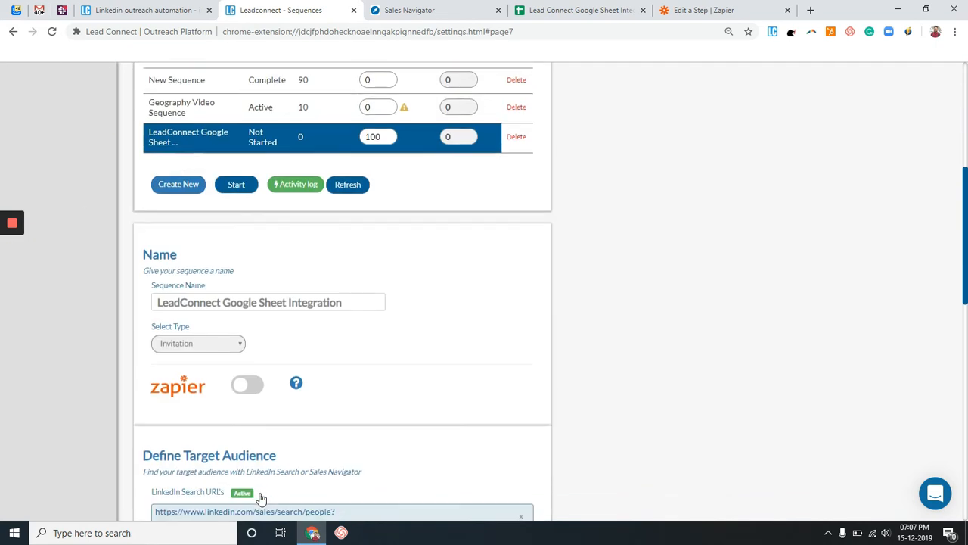
scroll(388, 369, "down", 1)
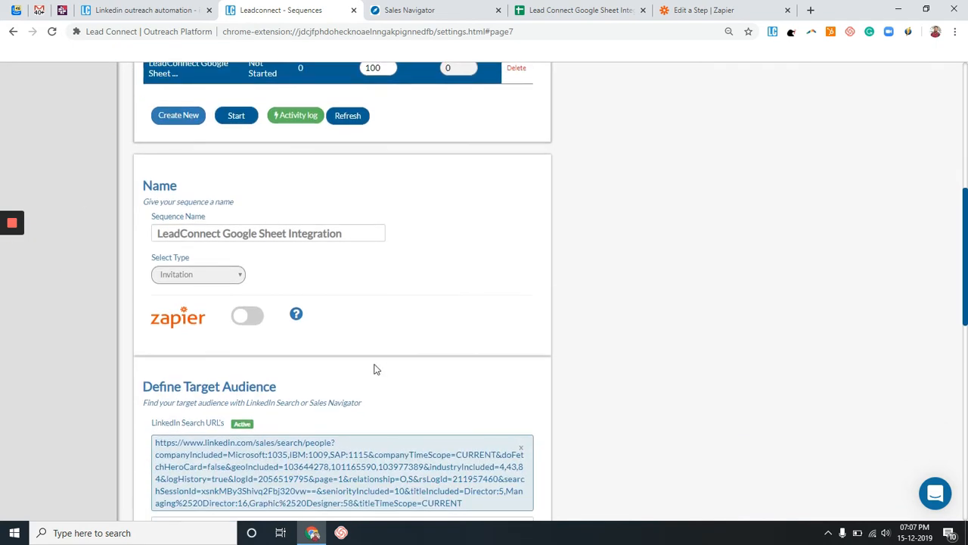
left_click(246, 323)
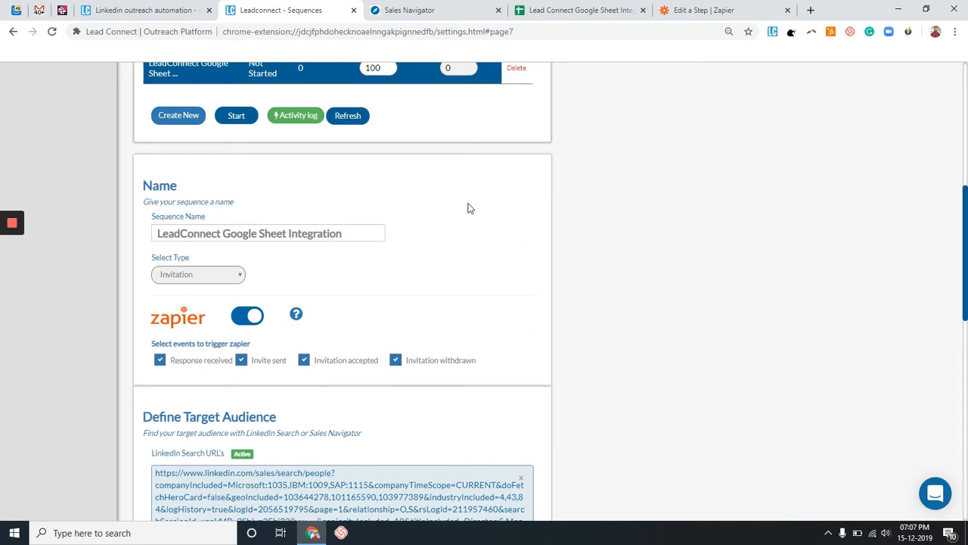
scroll(594, 304, "down", 1)
scroll(594, 305, "down", 2)
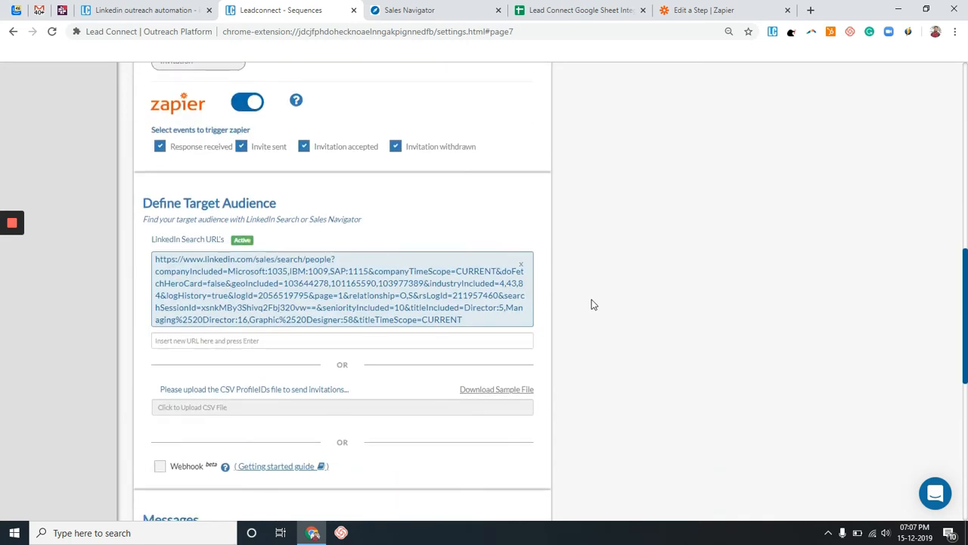
scroll(605, 155, "down", 6)
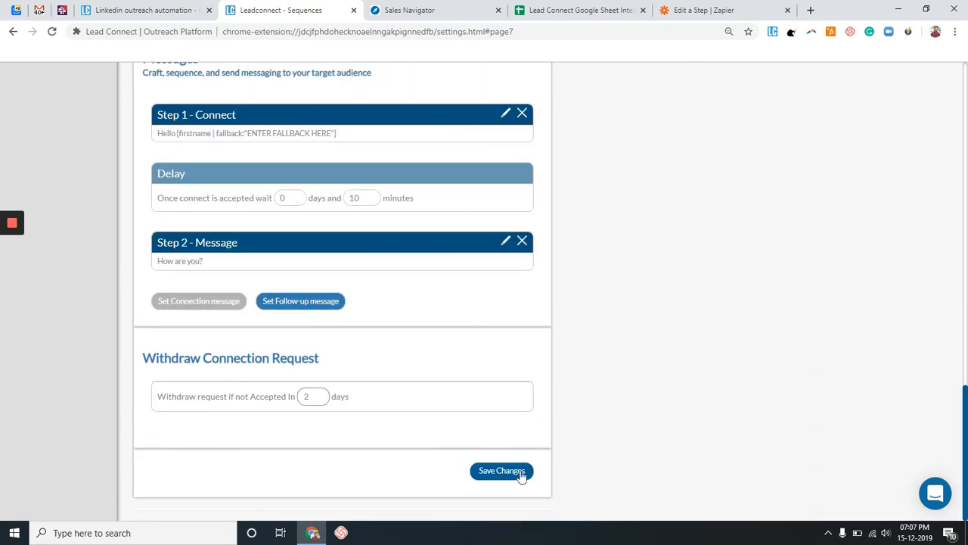
left_click(520, 472)
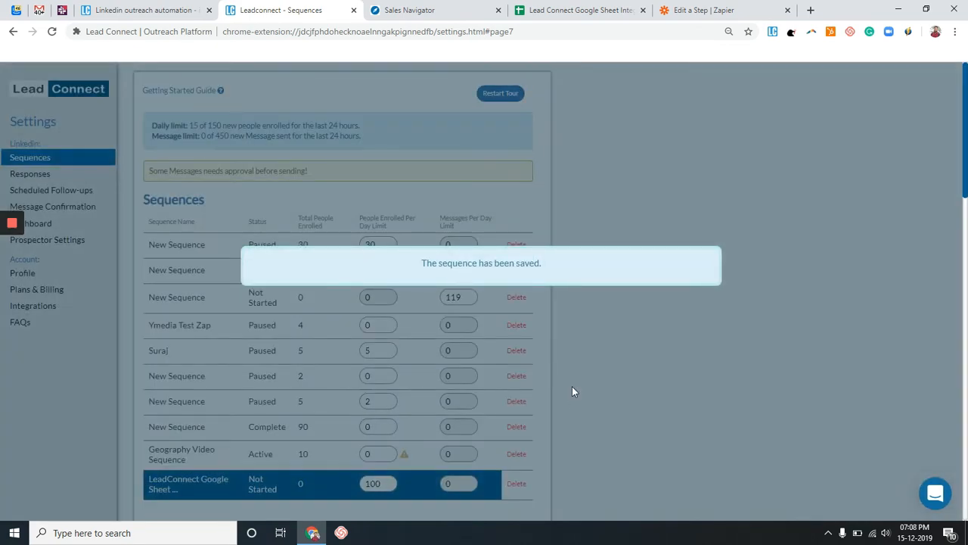
scroll(572, 391, "down", 3)
scroll(572, 391, "up", 3)
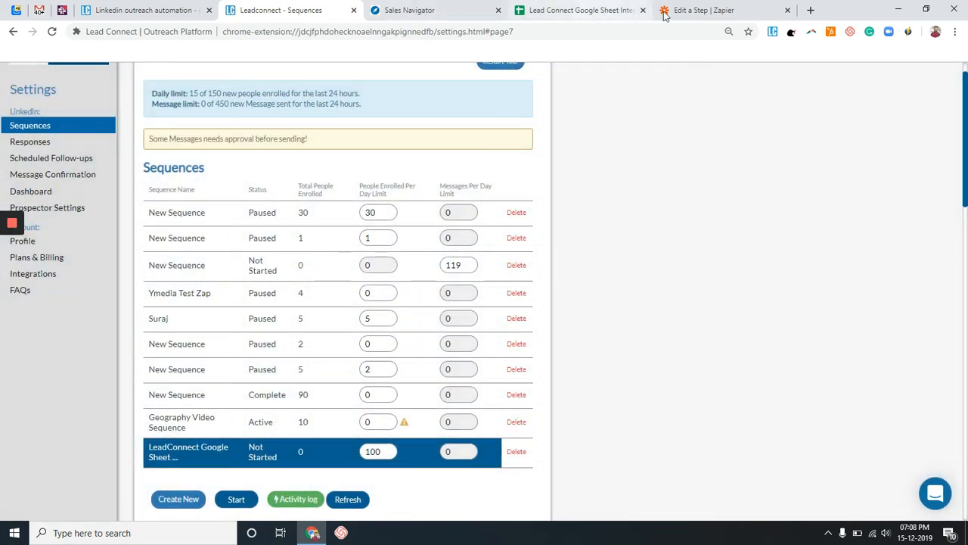
- Switch to the Zapier zap, keep the Catch Hook's default settings and test the trigger to continue to the action
left_click(695, 6)
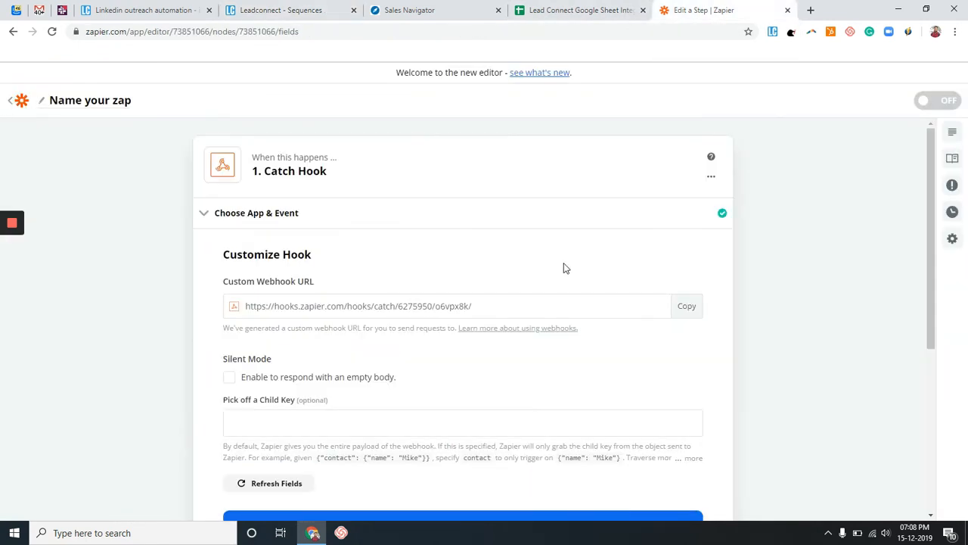
scroll(564, 264, "down", 4)
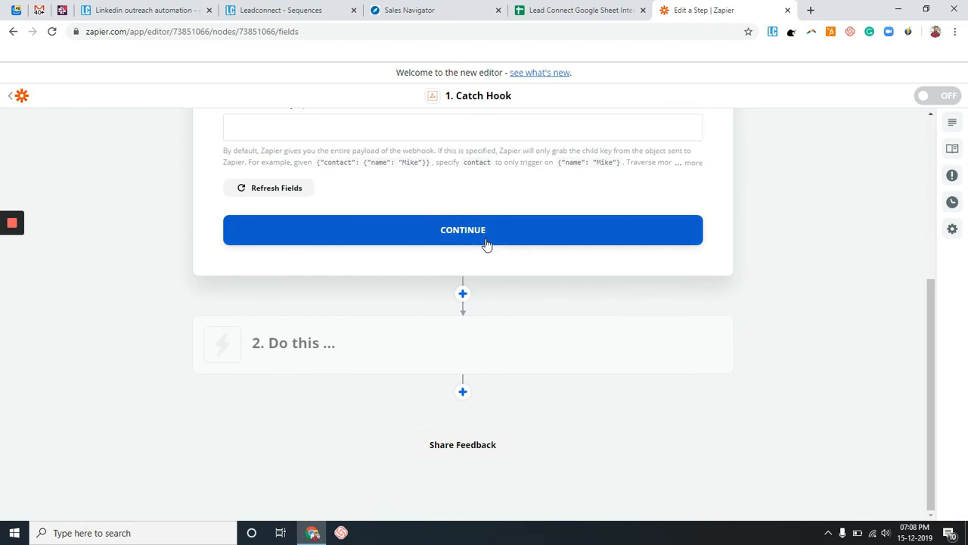
left_click(487, 245)
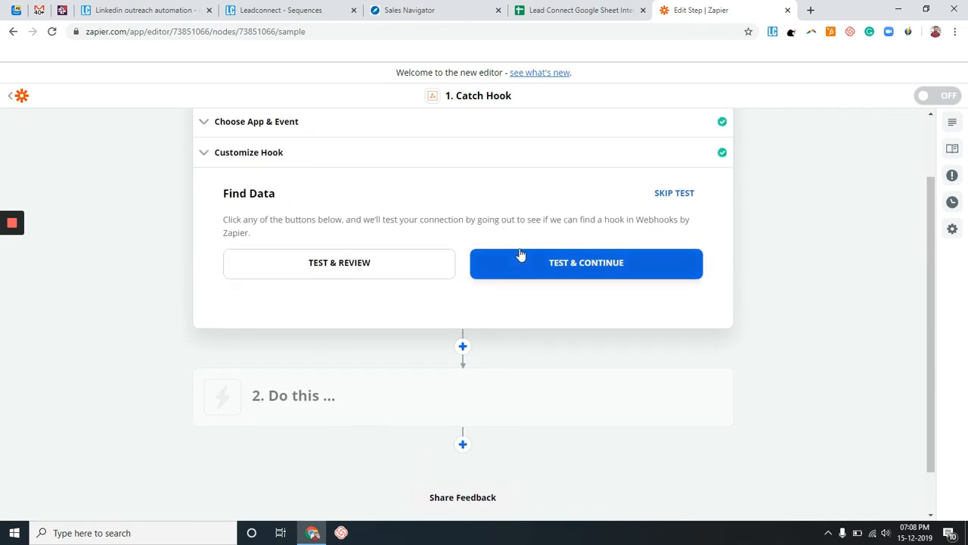
left_click(545, 261)
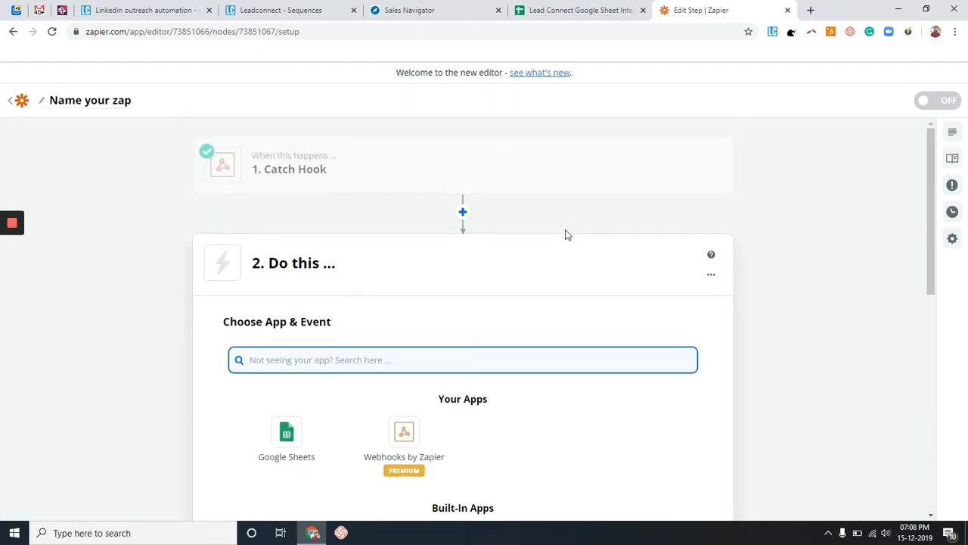
- Switch to the Lead Connect Google Sheet Integration spreadsheet and add the header Type in cell E1
left_click(573, 5)
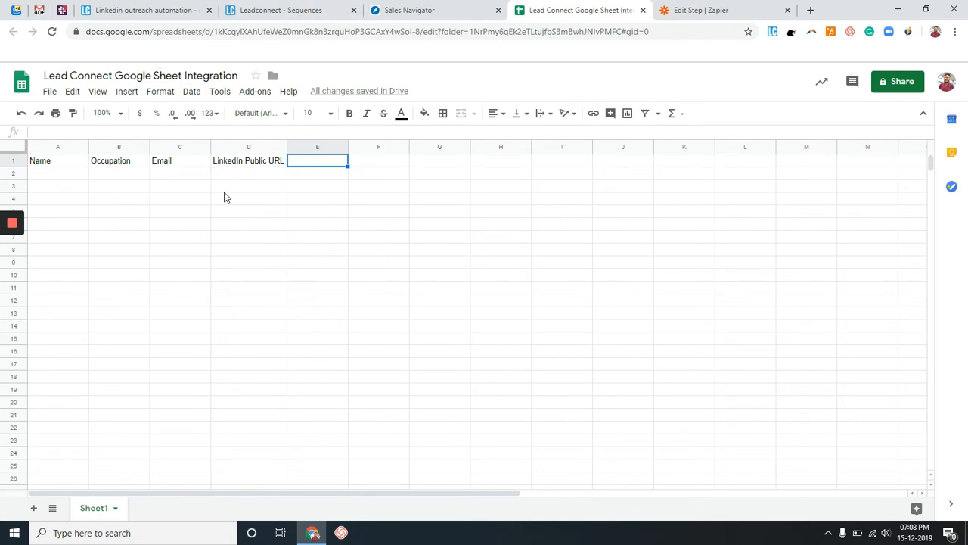
type("Type")
key("Tab")
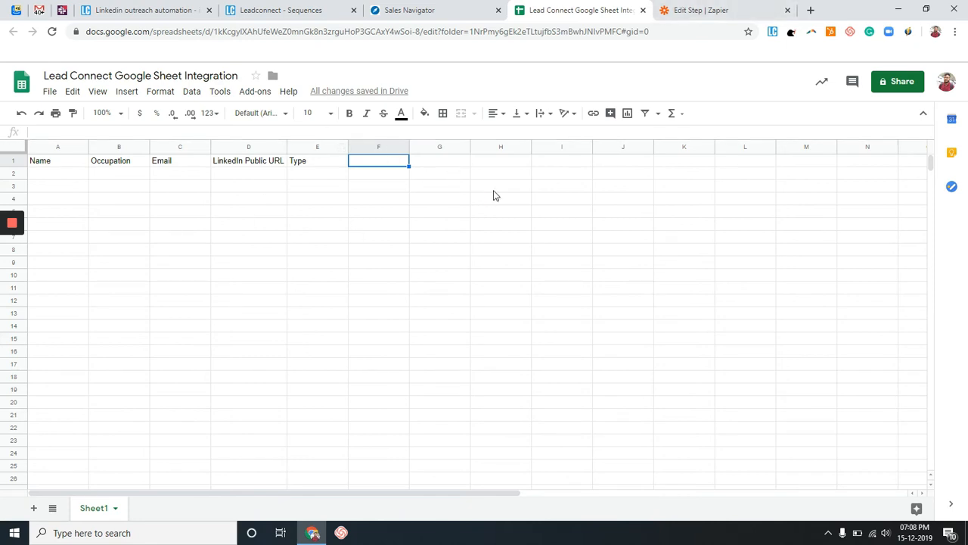
- Switch back to Zapier and set up step 2 as a Google Sheets action with the Create Spreadsheet Row event
left_click(746, 7)
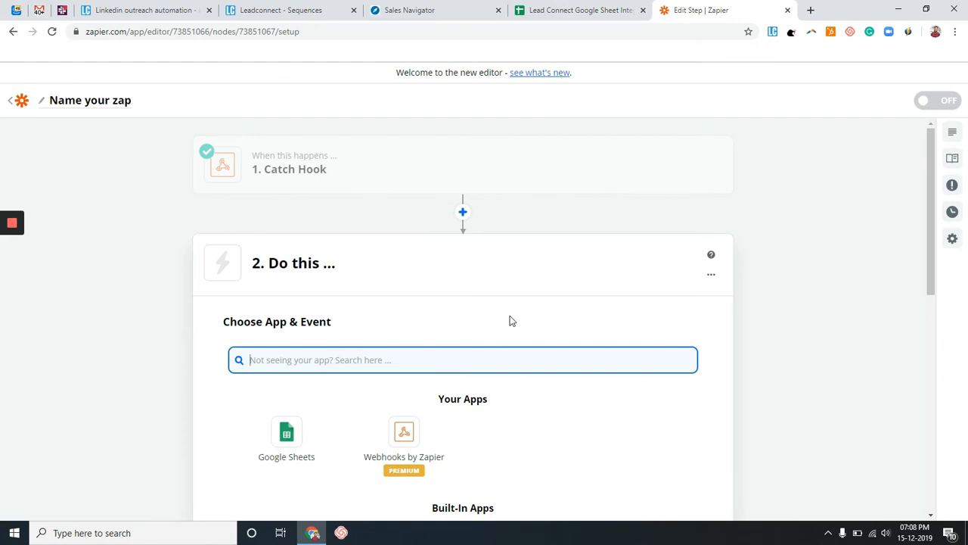
scroll(512, 320, "down", 1)
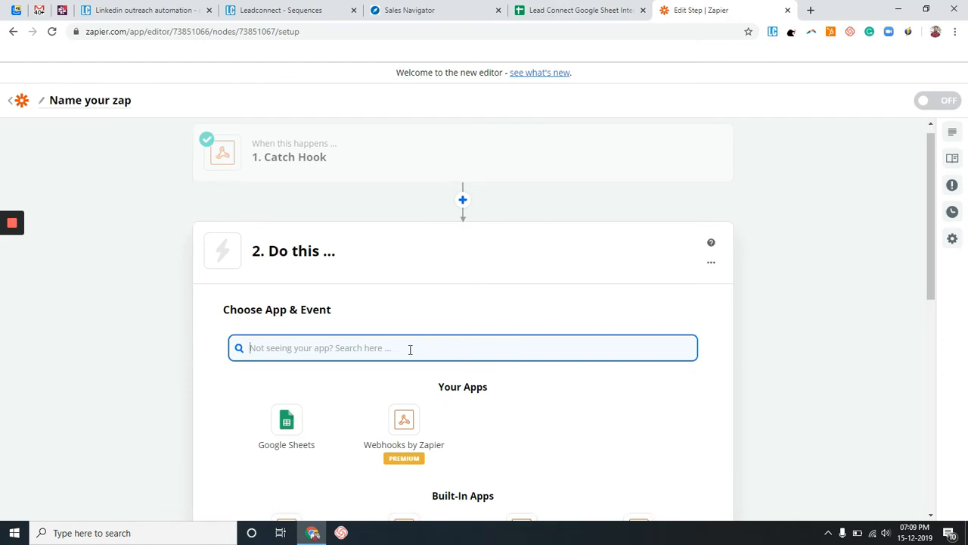
left_click(301, 435)
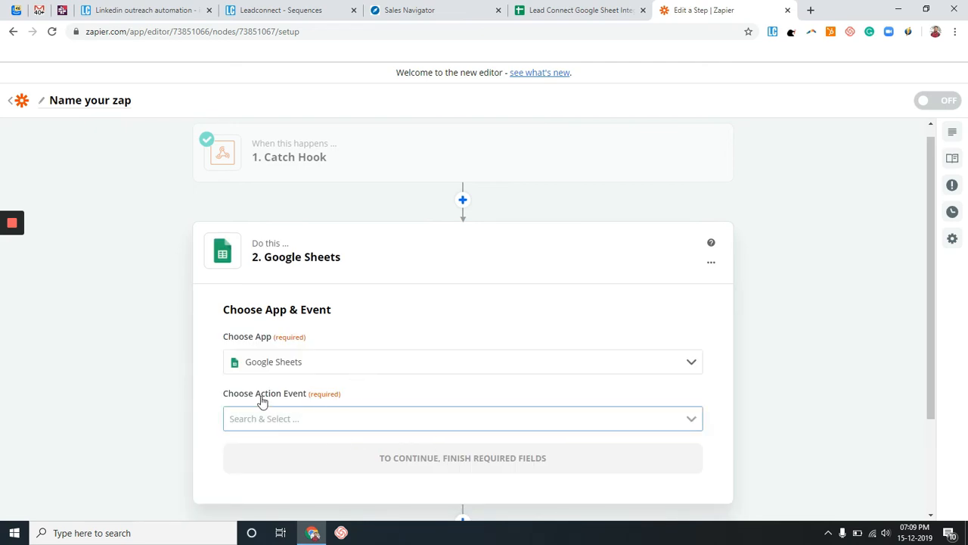
left_click(407, 418)
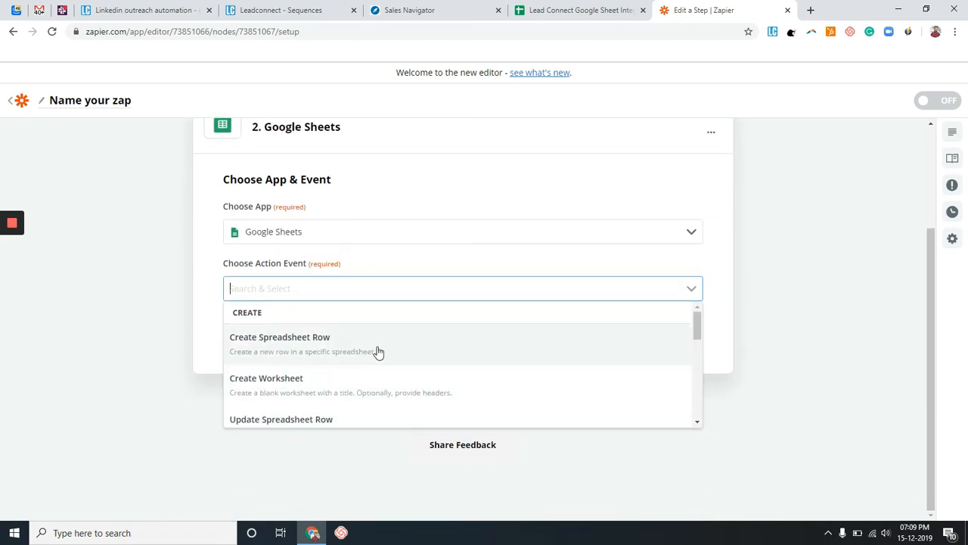
left_click(376, 353)
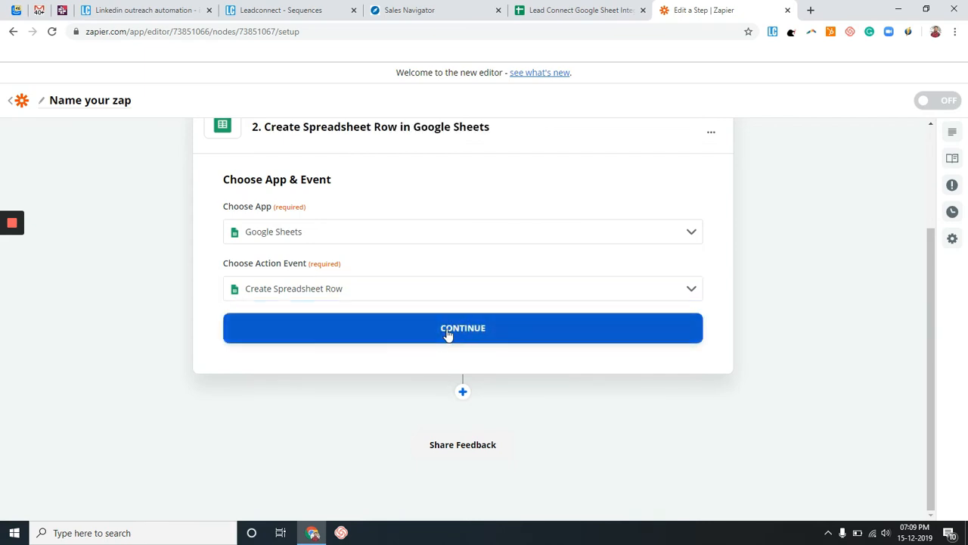
left_click(446, 336)
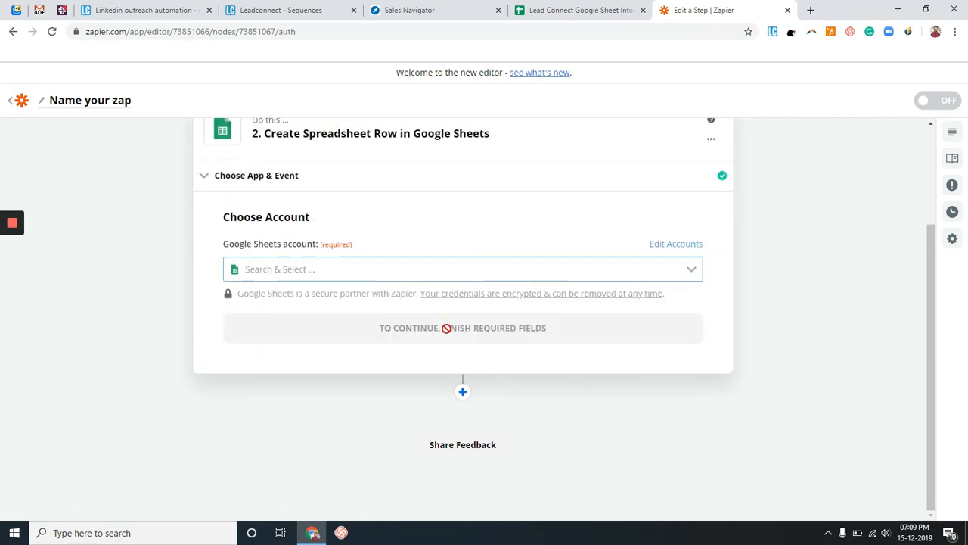
- Select the existing connected Google Sheets account for the action and continue to the row customization
left_click(497, 275)
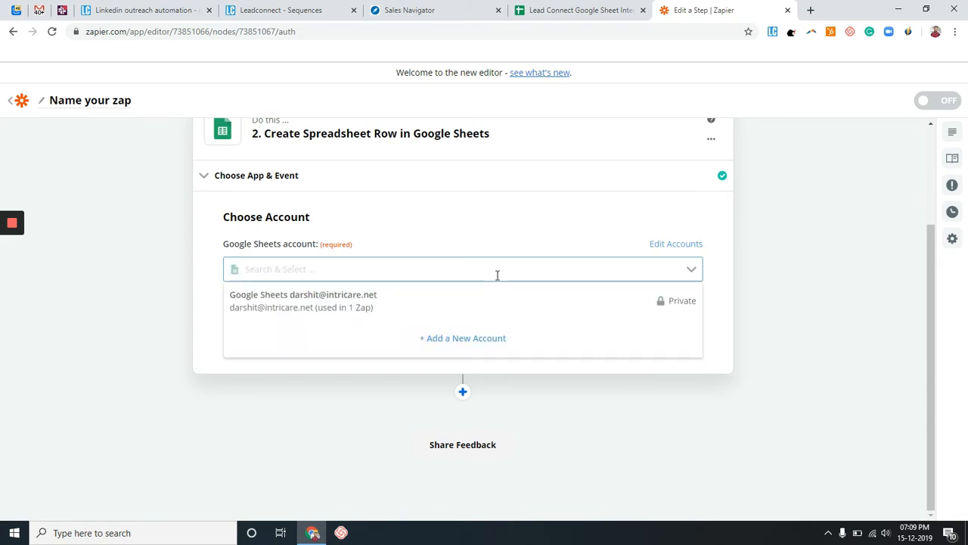
left_click(371, 315)
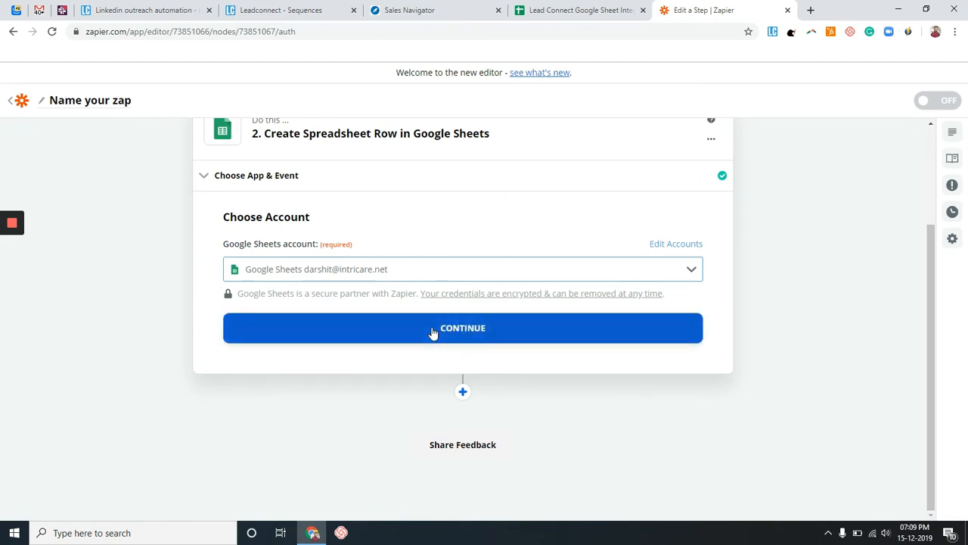
left_click(433, 333)
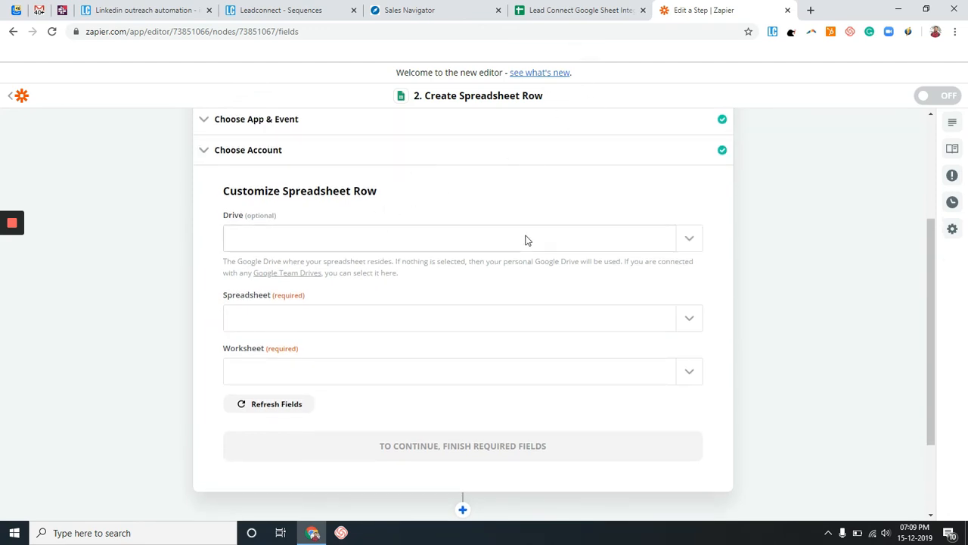
- Set the action's spreadsheet to Lead Connect Google Sheet Integration and its worksheet to Sheet1
left_click(686, 323)
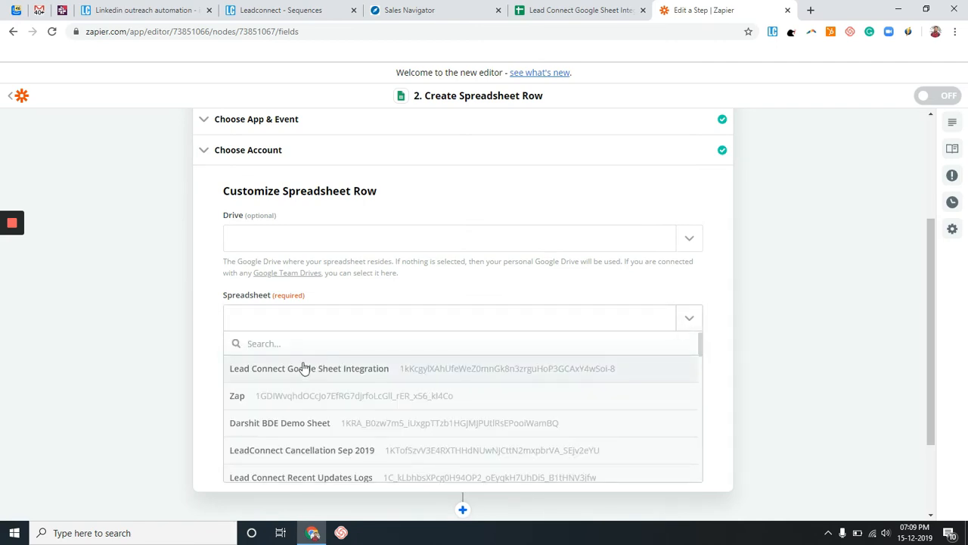
left_click(404, 369)
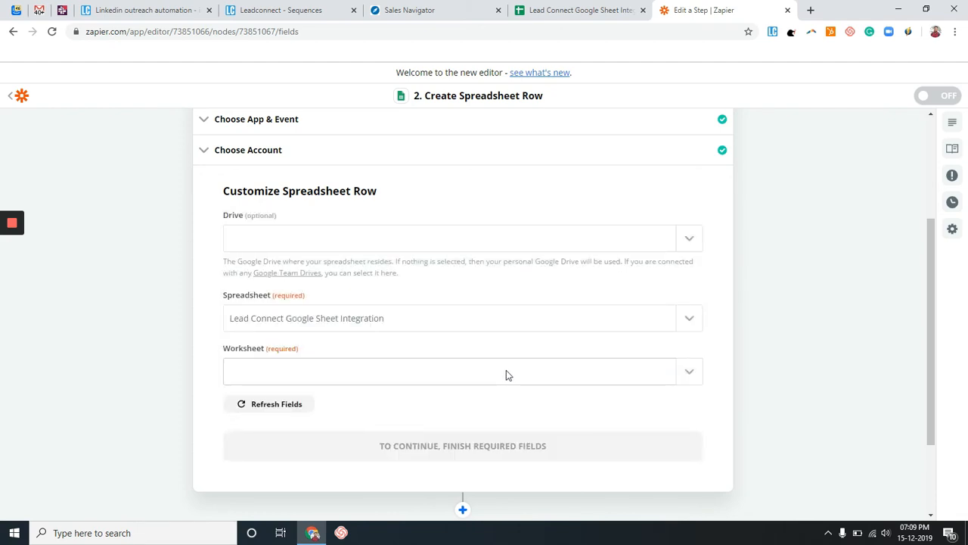
left_click(693, 375)
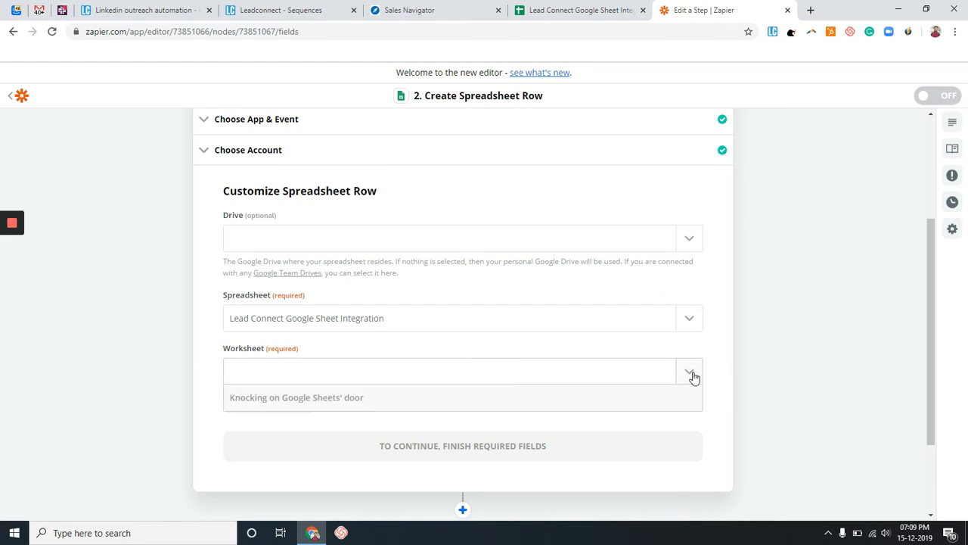
scroll(722, 376, "down", 1)
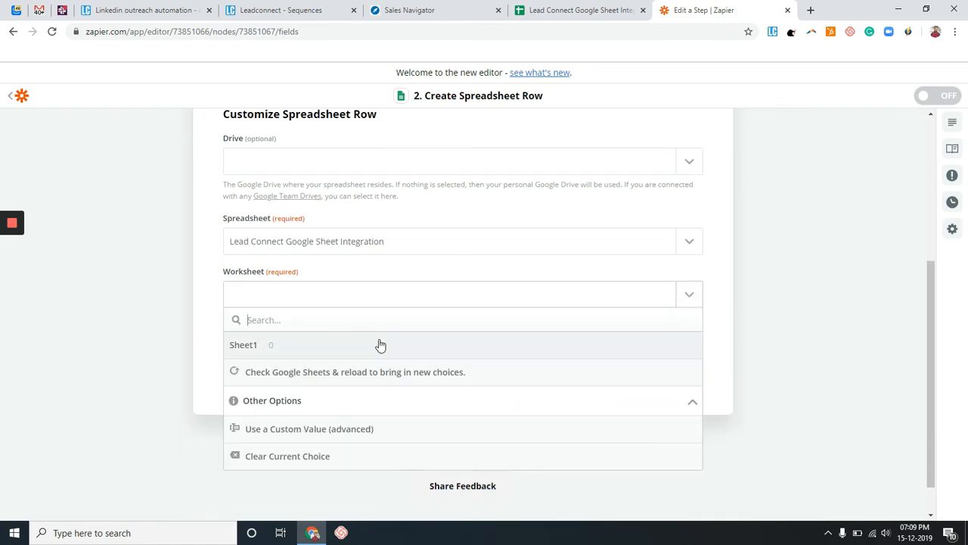
left_click(380, 345)
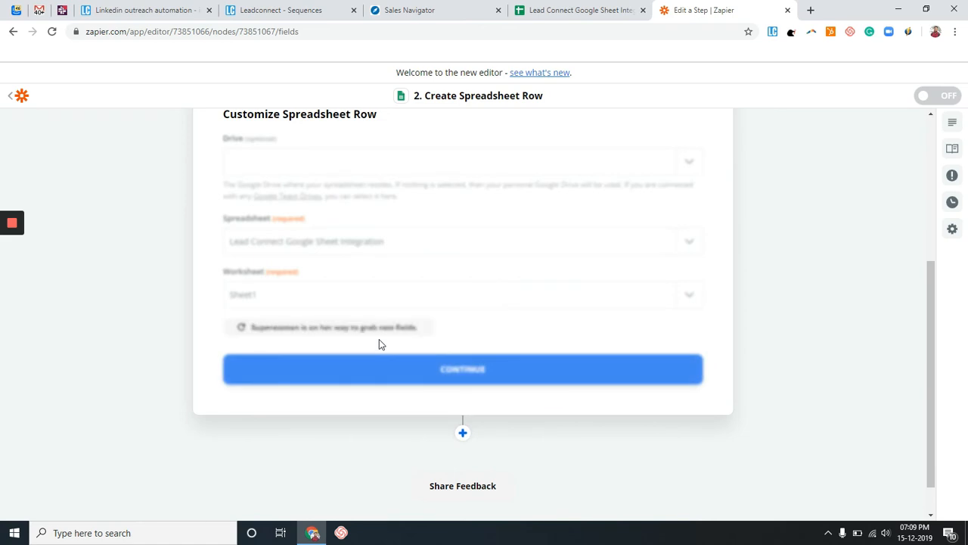
- Map the row's Name field to the hook's Full Name and its Occupation field to the hook's Occupation
scroll(381, 344, "down", 2)
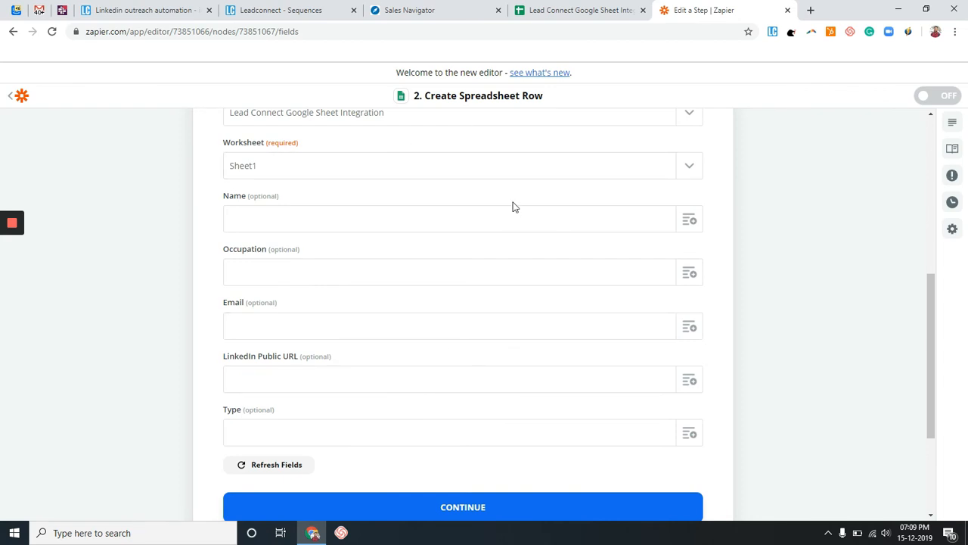
left_click(696, 228)
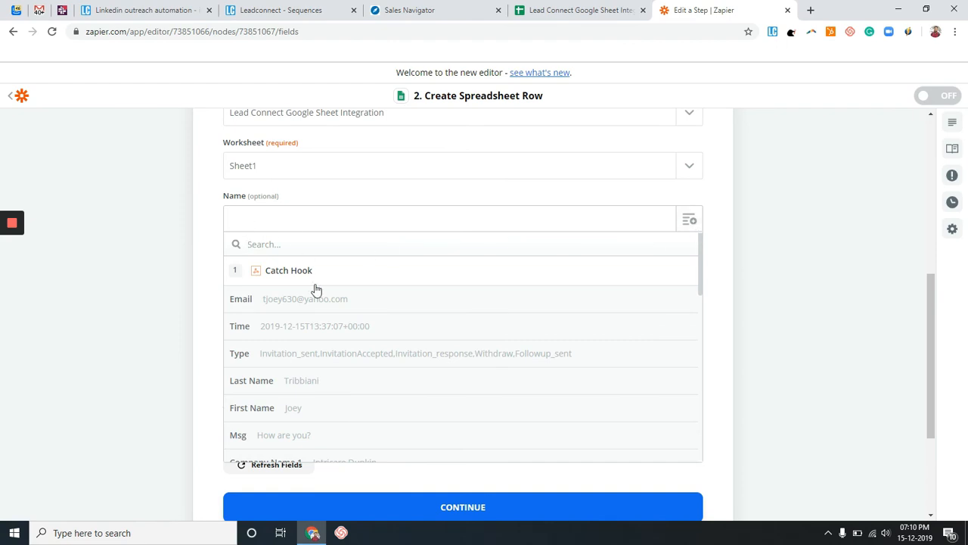
scroll(308, 385, "down", 3)
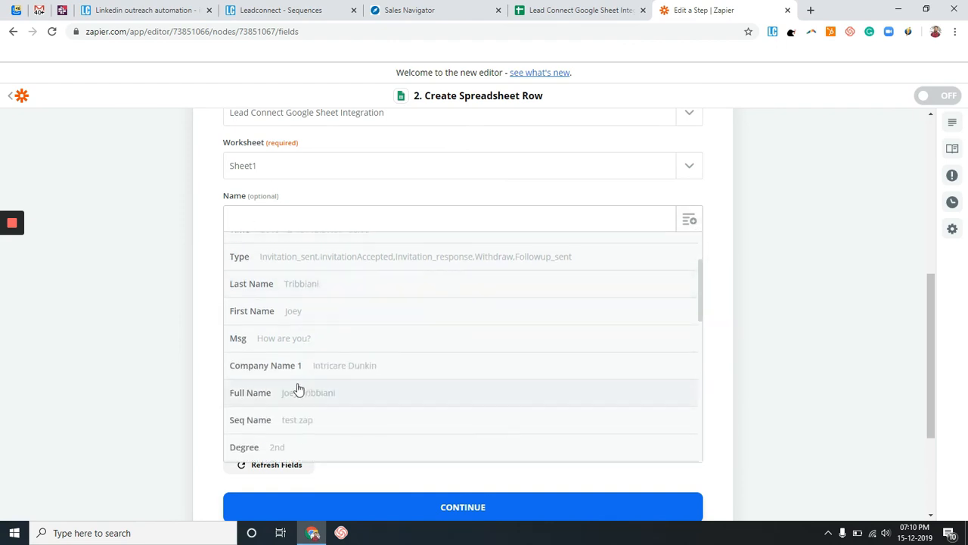
left_click(299, 392)
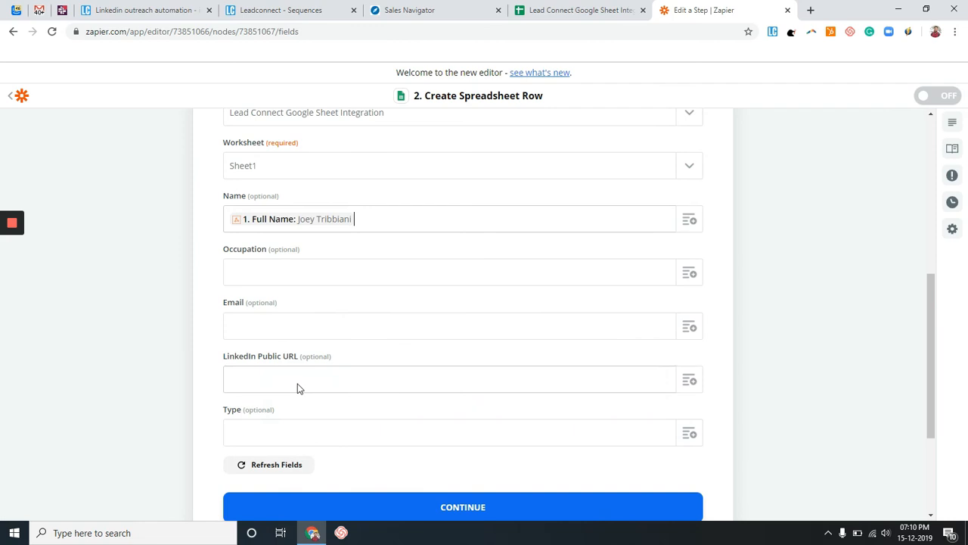
left_click(688, 284)
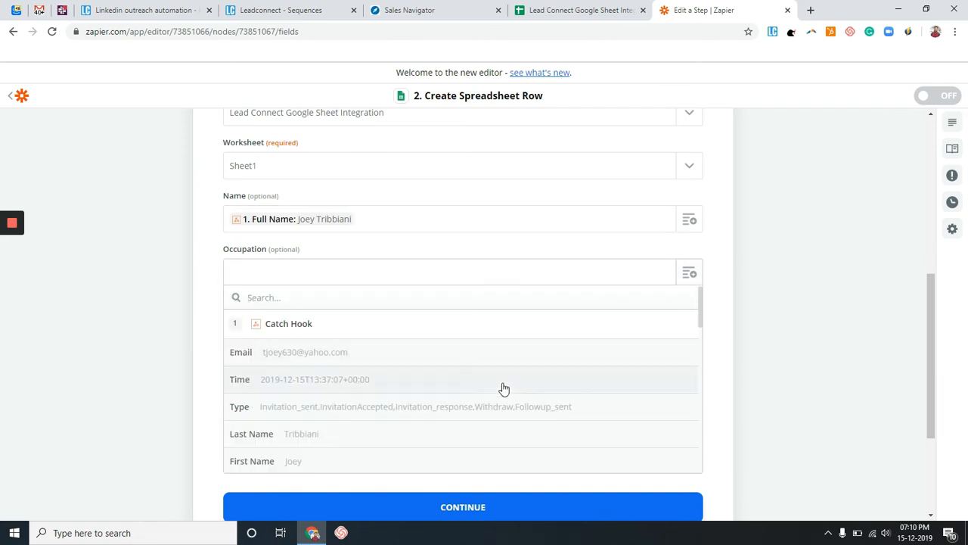
scroll(503, 389, "down", 2)
scroll(503, 389, "down", 4)
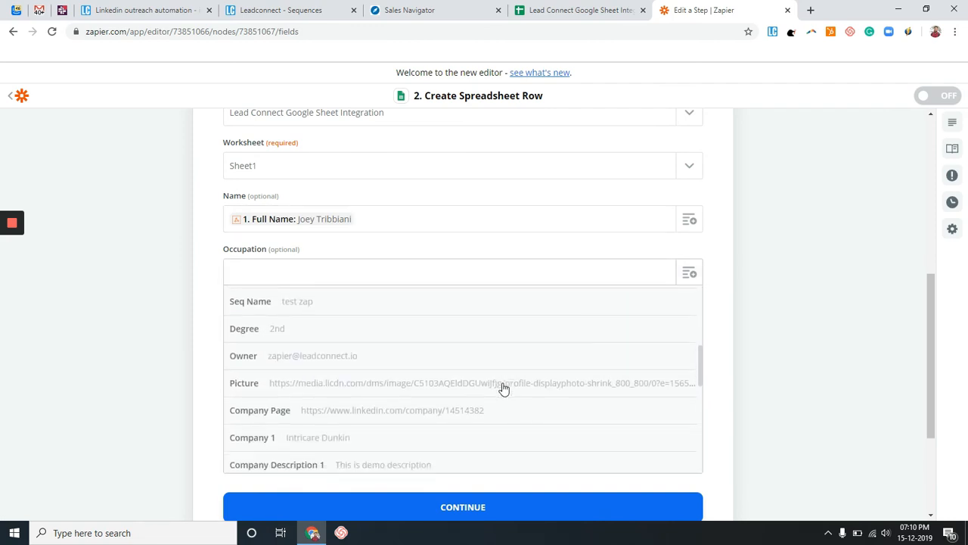
scroll(504, 388, "down", 3)
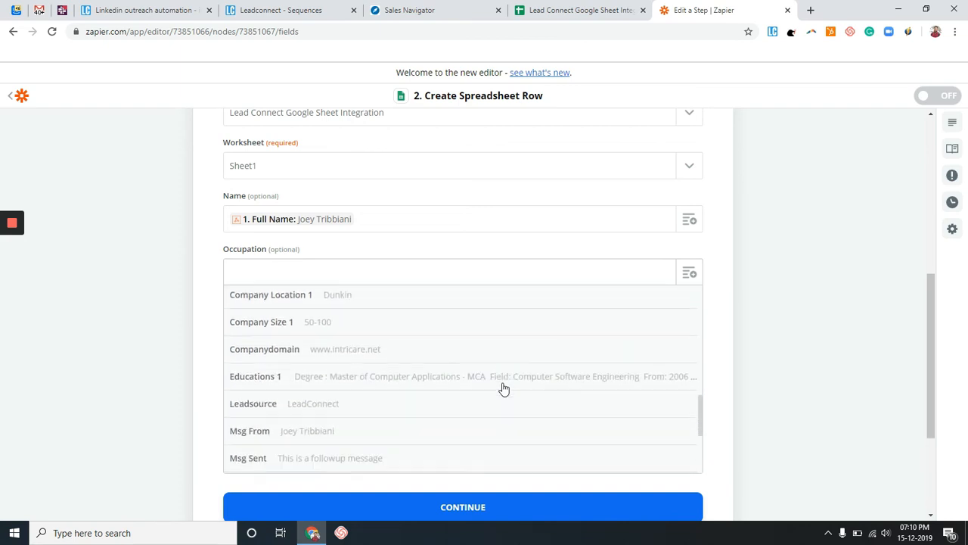
scroll(504, 389, "down", 1)
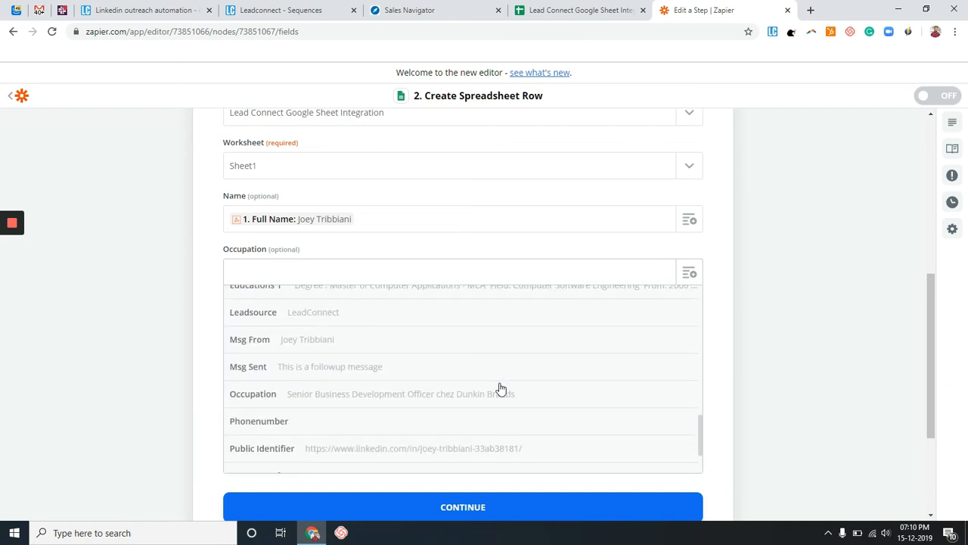
left_click(374, 393)
- Map the row's Email field to the hook's Email and its LinkedIn Public URL field to the hook's Public Identifier
left_click(502, 328)
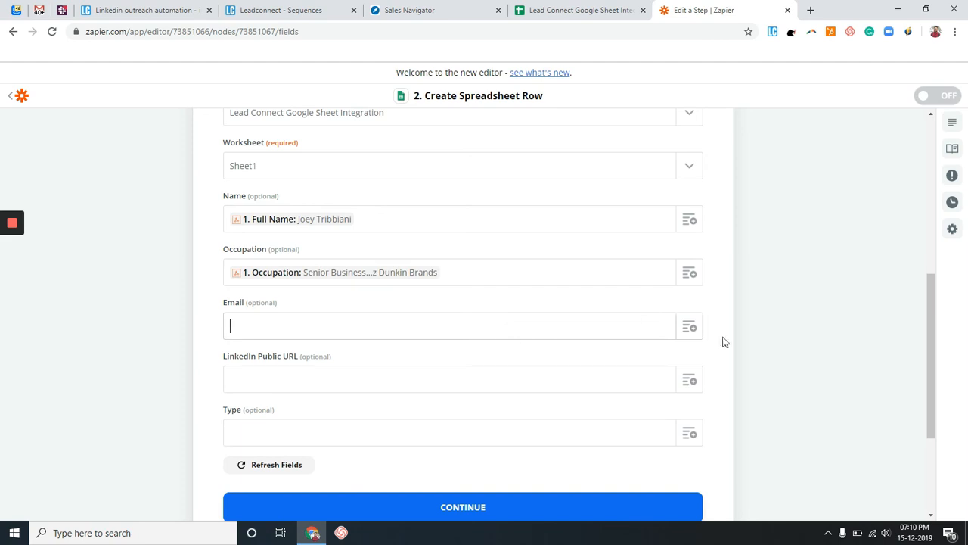
left_click(689, 326)
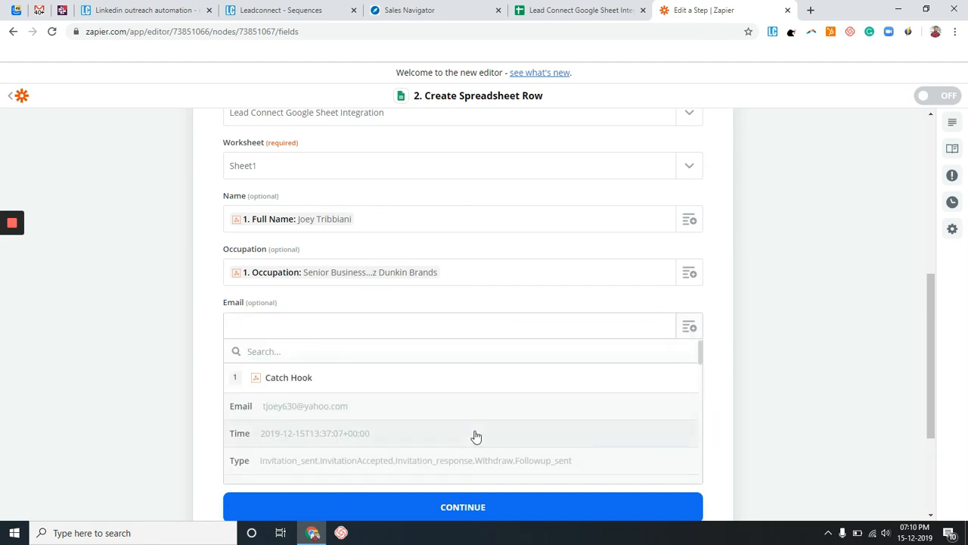
left_click(529, 408)
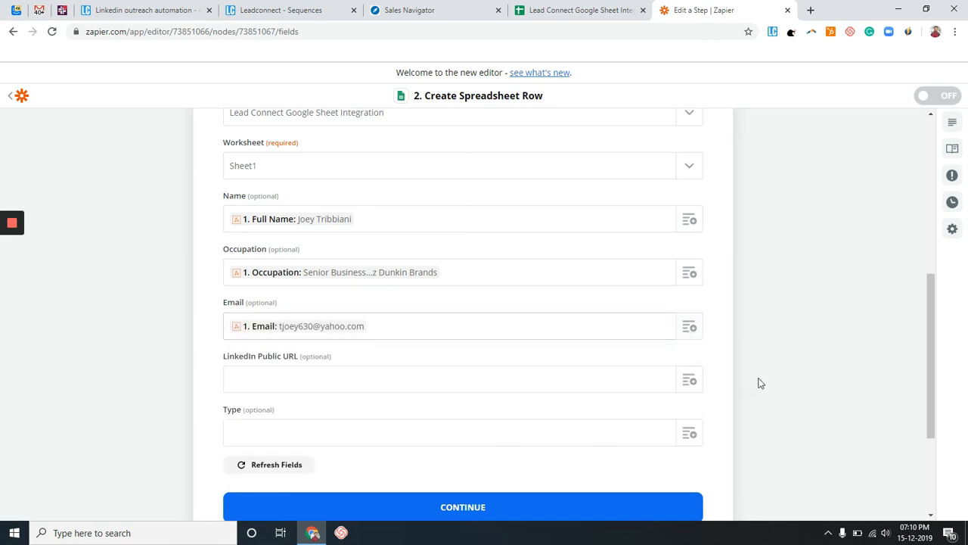
left_click(688, 379)
scroll(799, 394, "down", 3)
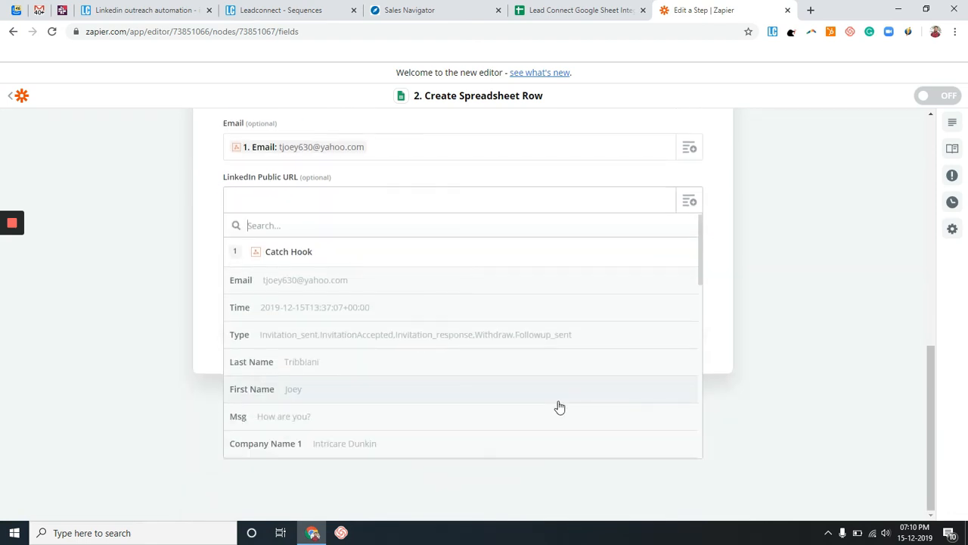
scroll(557, 404, "down", 3)
scroll(559, 407, "down", 5)
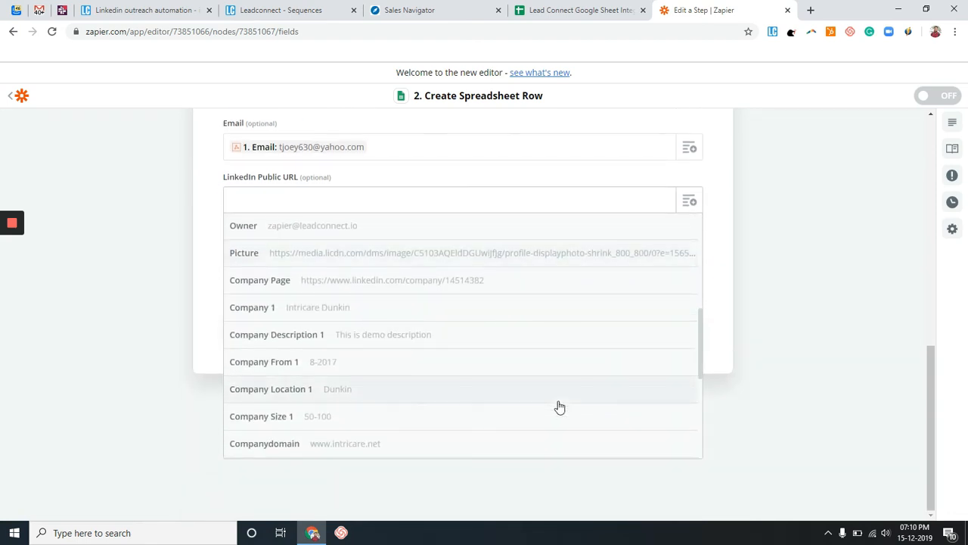
scroll(558, 405, "down", 3)
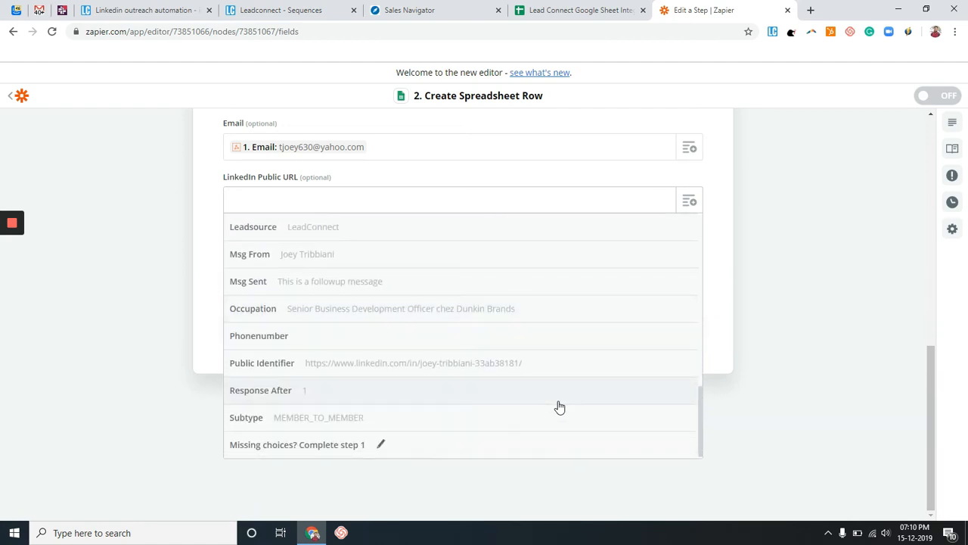
left_click(348, 364)
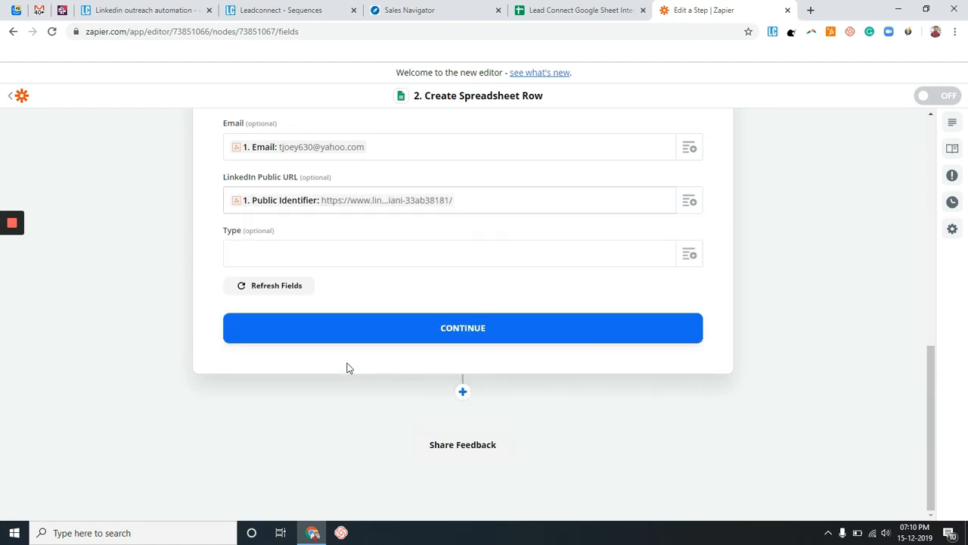
- Map the row's Type field to the hook's Type and continue to the test of the spreadsheet row
left_click(688, 256)
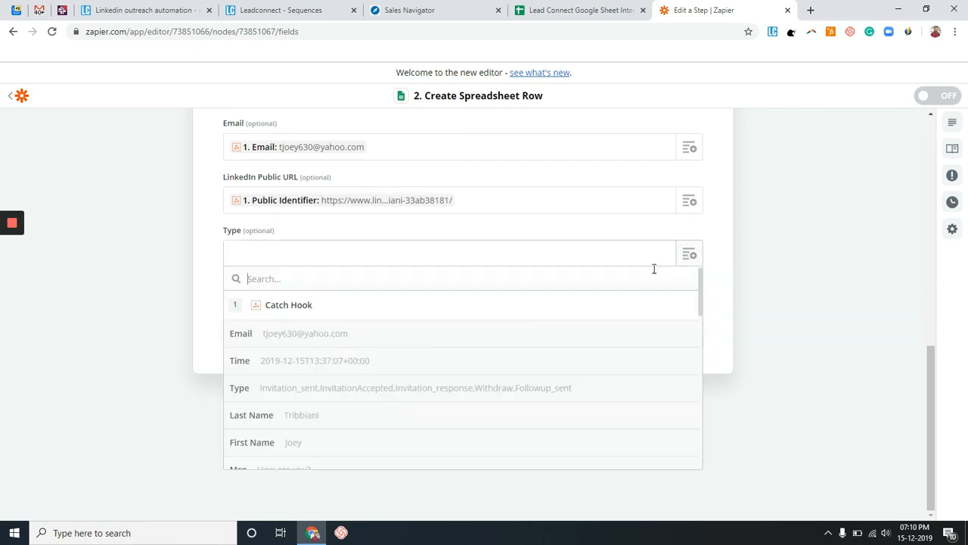
left_click(435, 388)
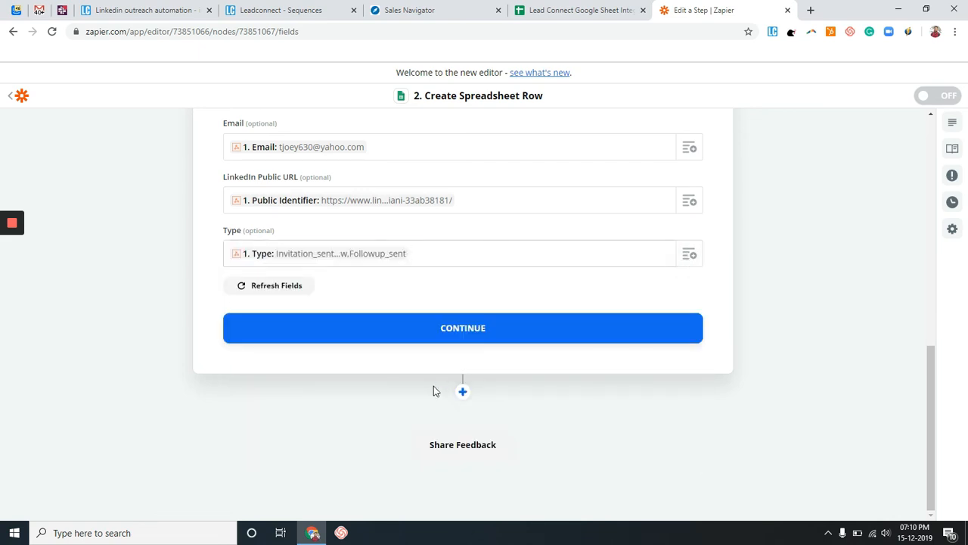
scroll(503, 299, "up", 2)
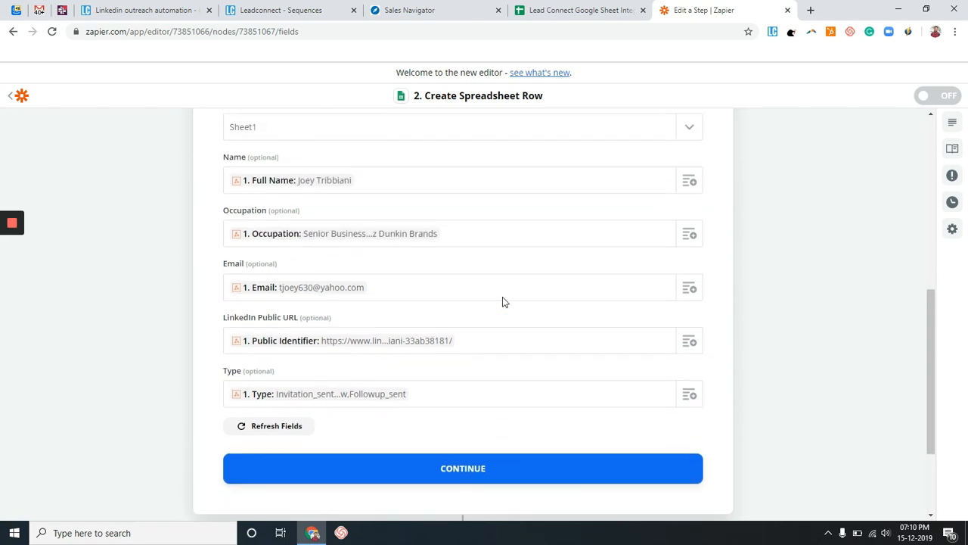
scroll(501, 301, "down", 1)
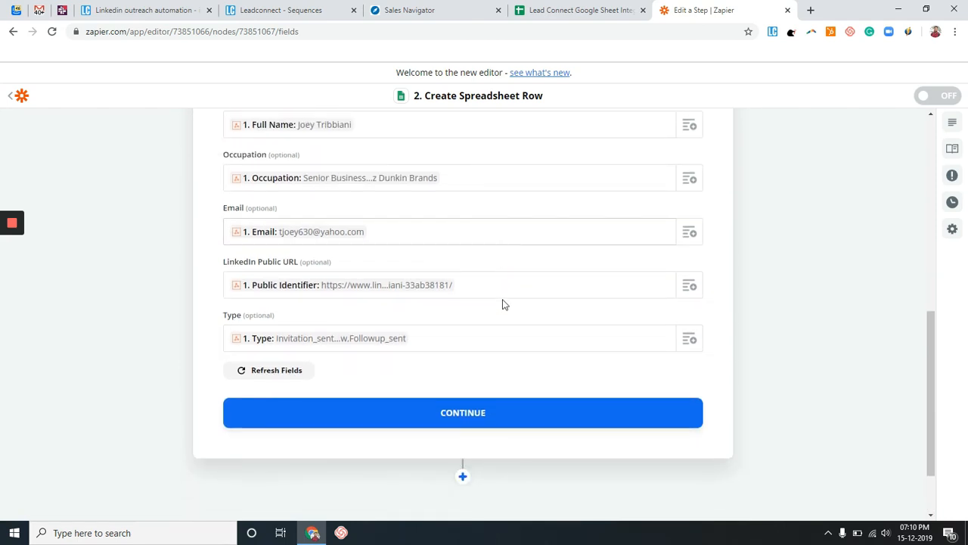
left_click(493, 404)
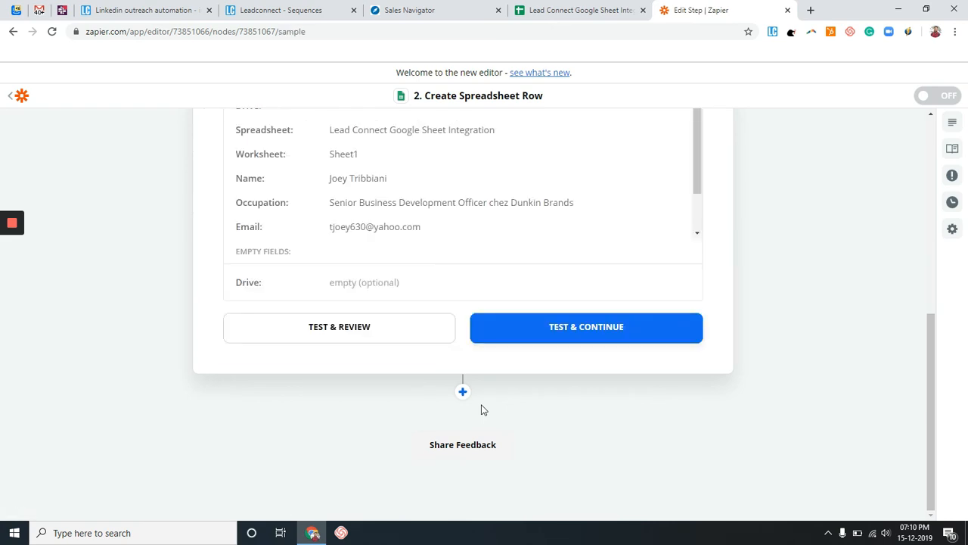
- Send the test spreadsheet row to Google Sheets and turn the zap on
scroll(643, 316, "up", 2)
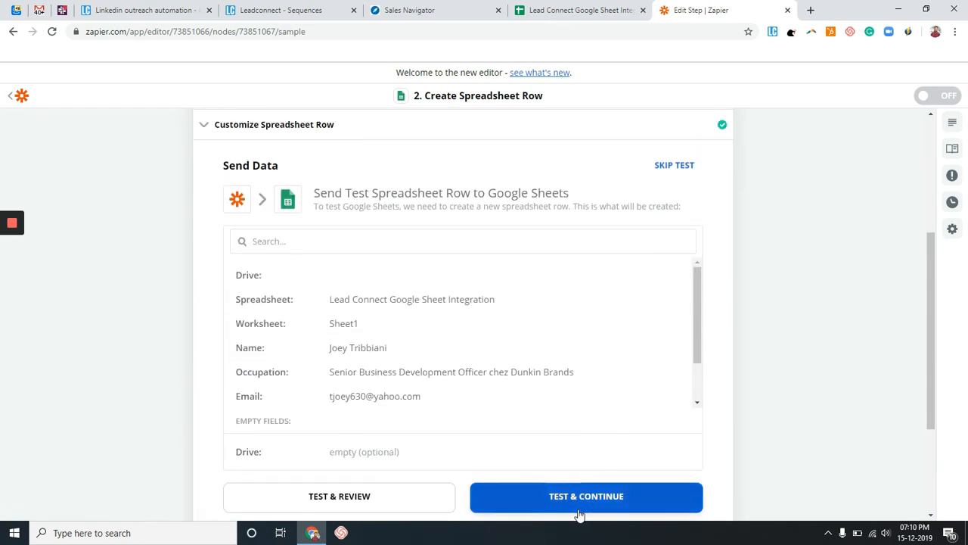
left_click(543, 502)
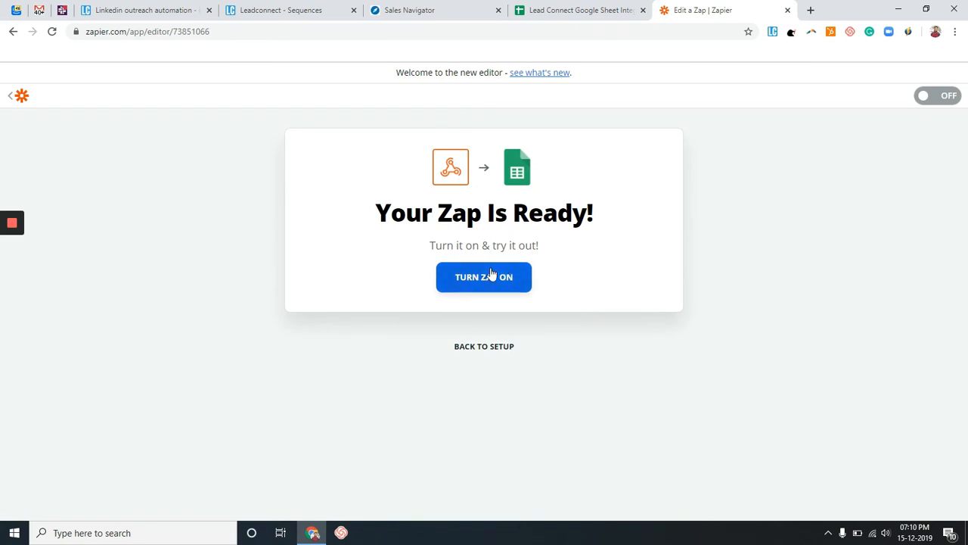
left_click(490, 275)
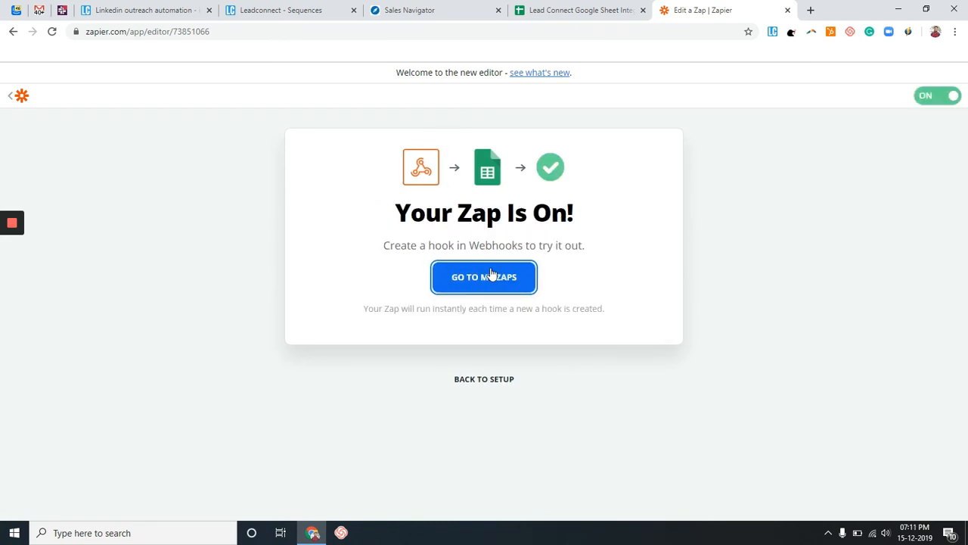
- Delete the test lead's row 2 from Sheet1 of the Lead Connect Google Sheet Integration spreadsheet
left_click(587, 10)
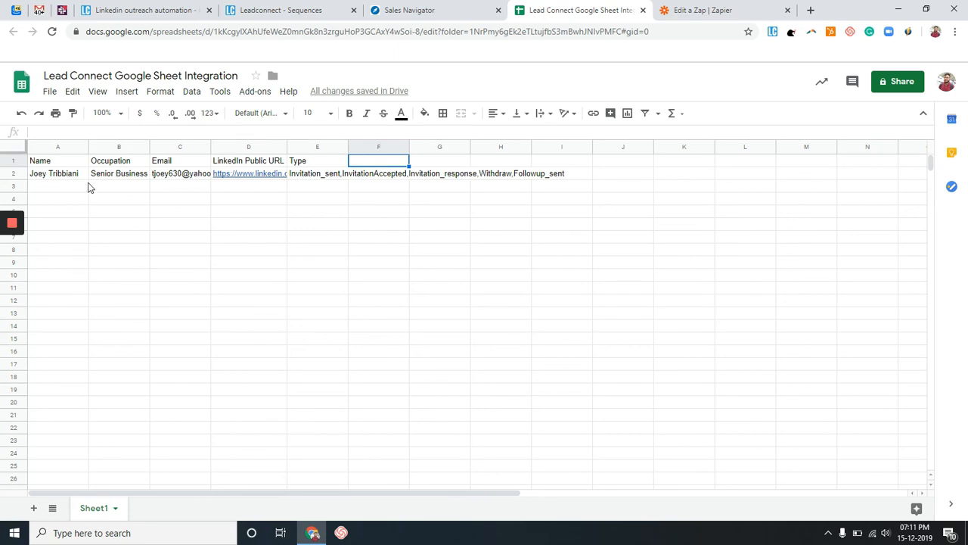
left_click(11, 177)
right_click(11, 177)
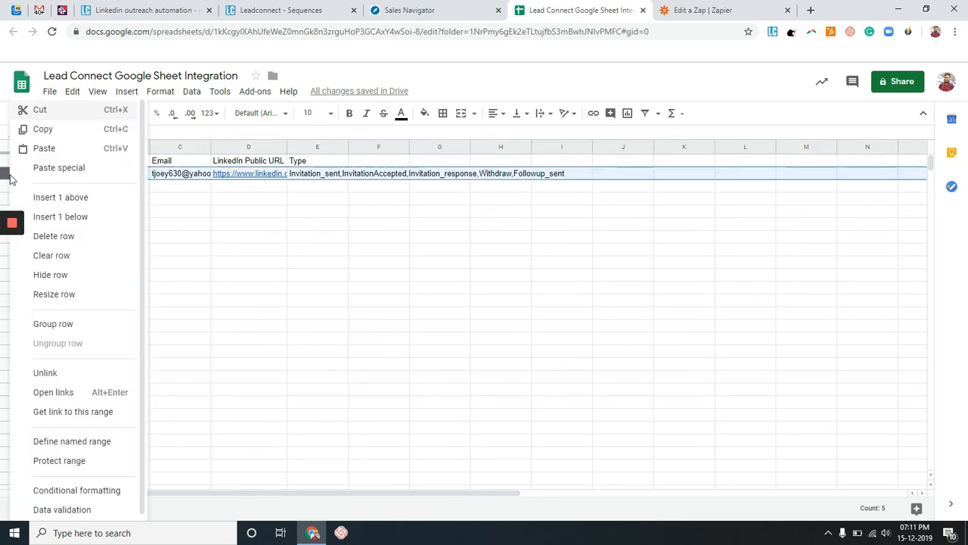
left_click(68, 237)
left_click(130, 226)
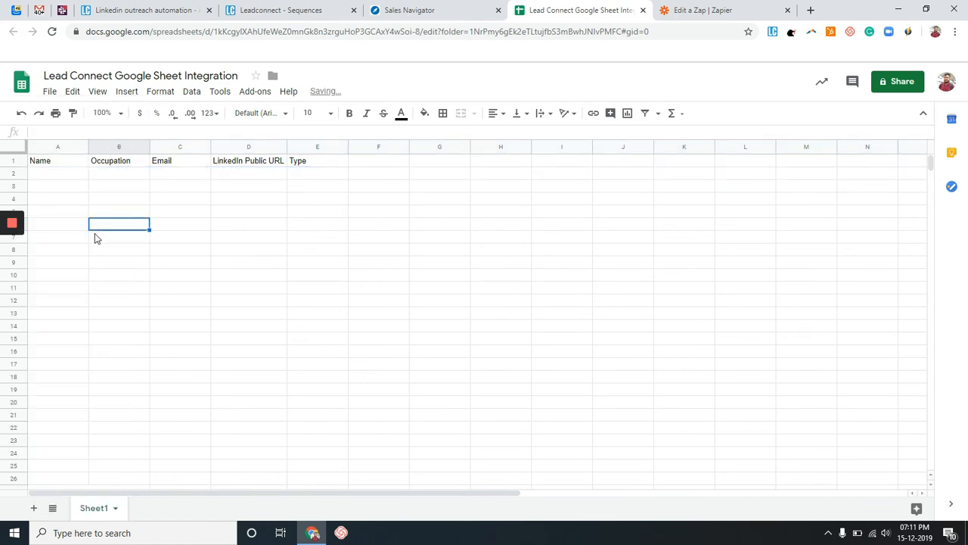
left_click(68, 176)
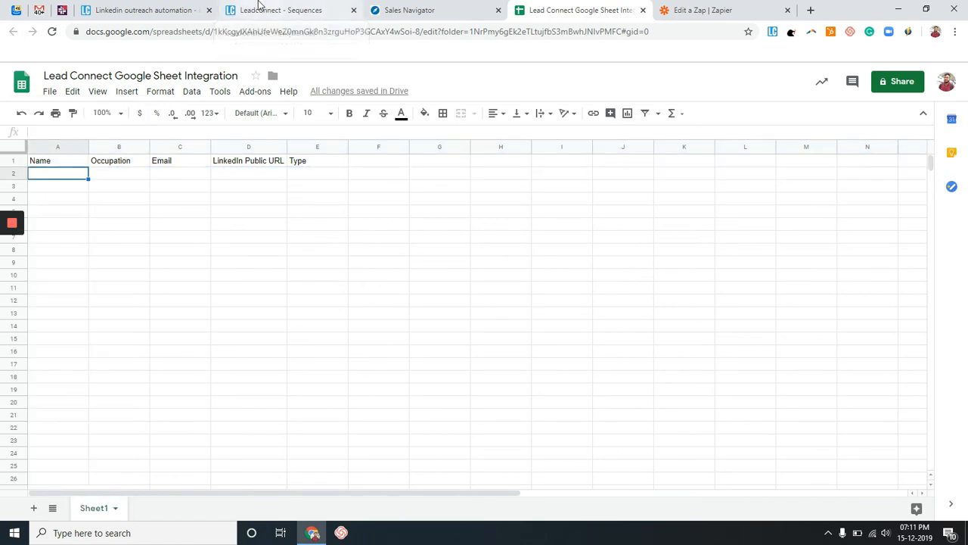
- Start the LeadConnect Google Sheet Integration sequence in LeadConnect and check its activity log
left_click(258, 6)
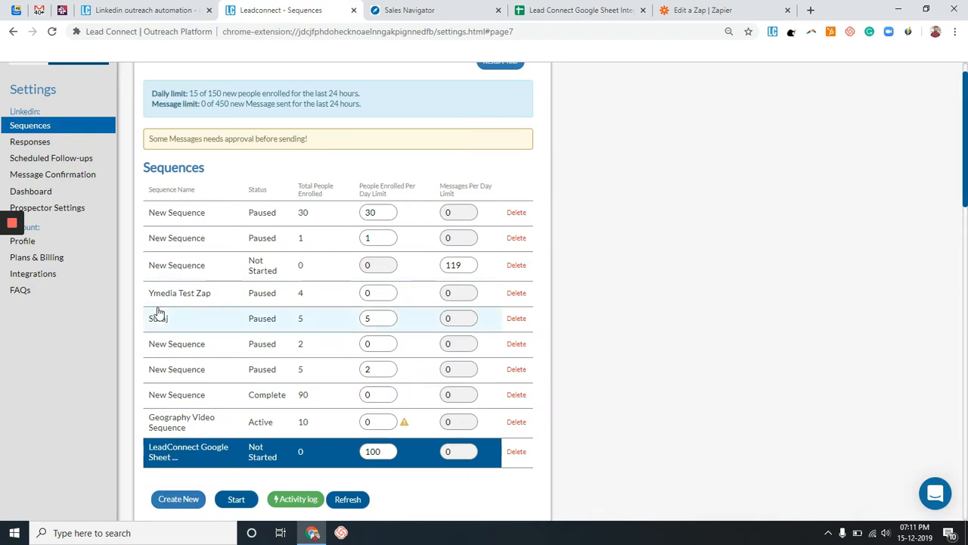
left_click(237, 499)
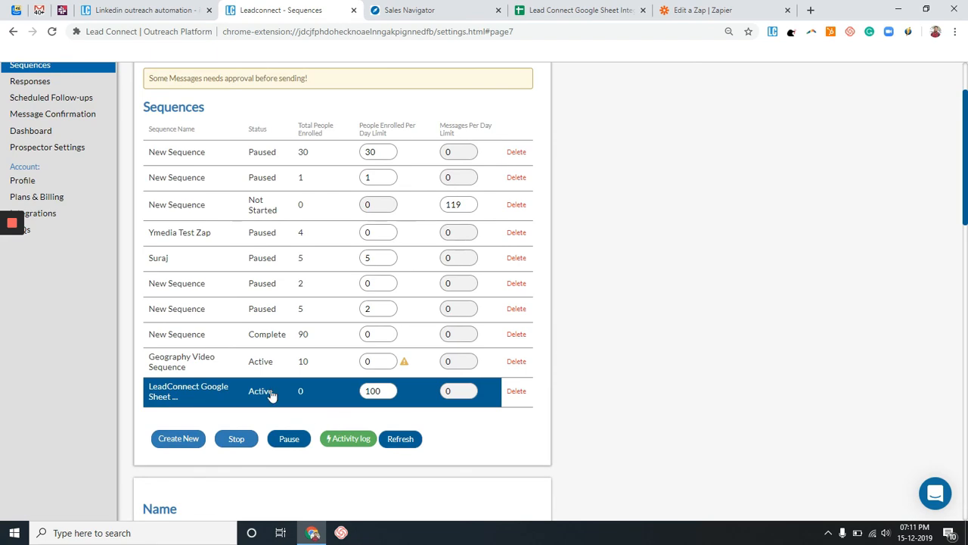
scroll(403, 430, "down", 5)
scroll(403, 430, "up", 4)
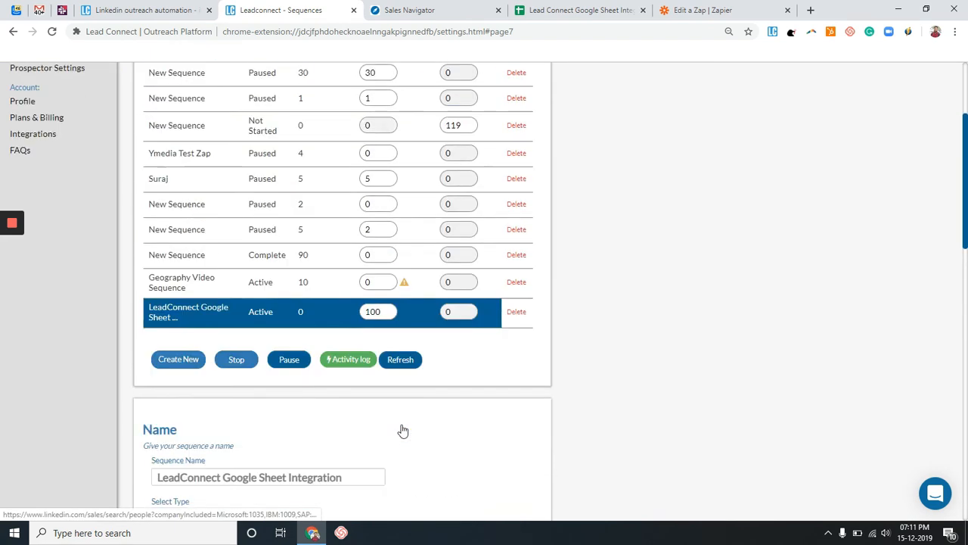
scroll(403, 430, "up", 2)
scroll(401, 428, "down", 3)
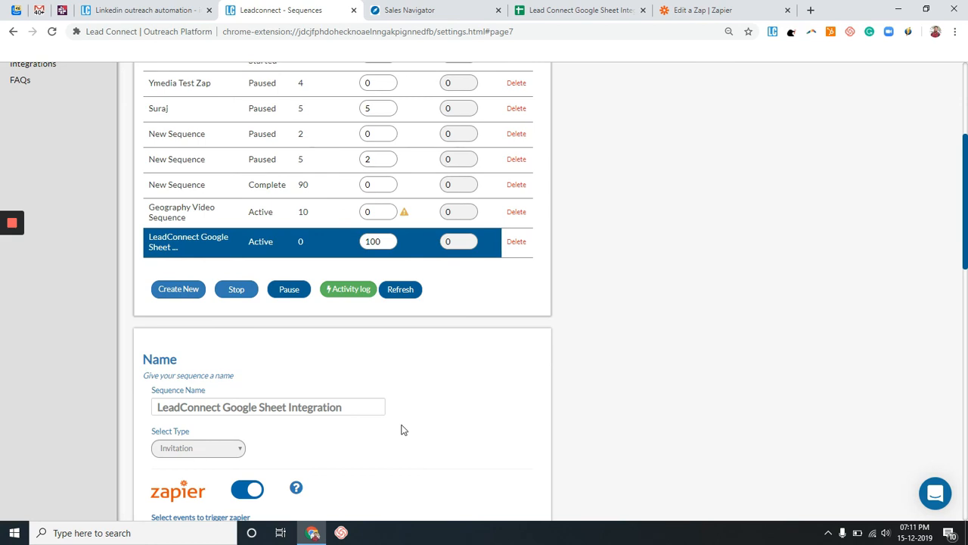
left_click(342, 289)
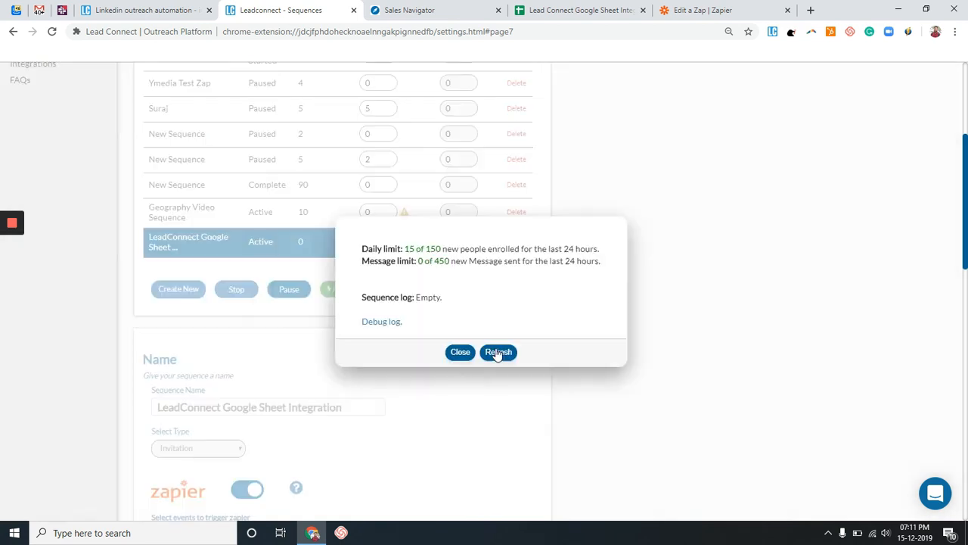
left_click(460, 351)
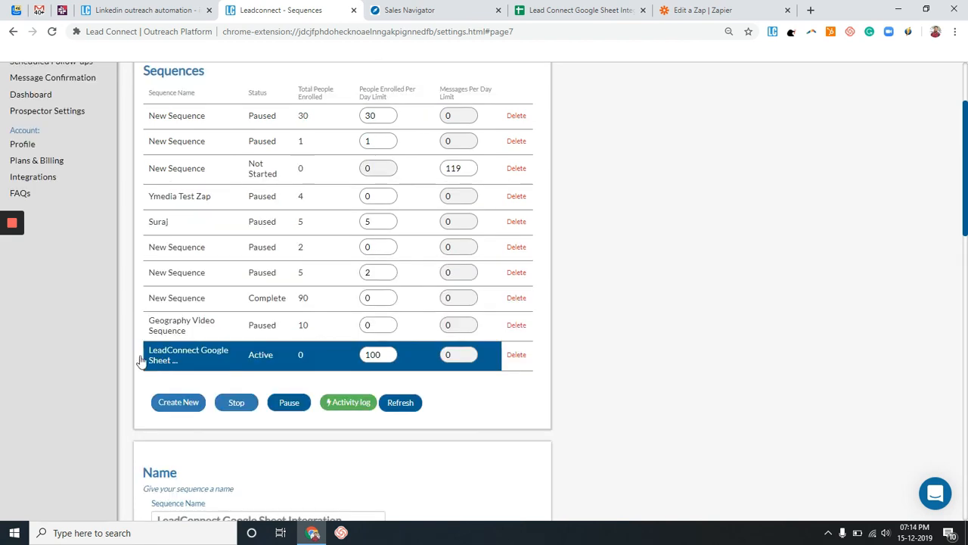
mouse_move(7, 250)
- In the Lead Connect Google Sheet Integration spreadsheet, fit all column widths of Sheet1 to their contents
left_click(581, 8)
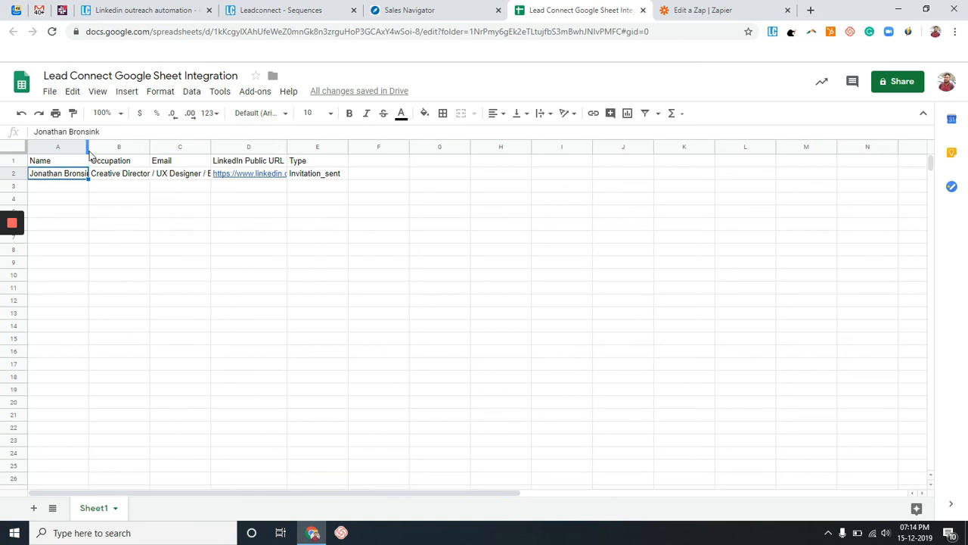
left_click(23, 146)
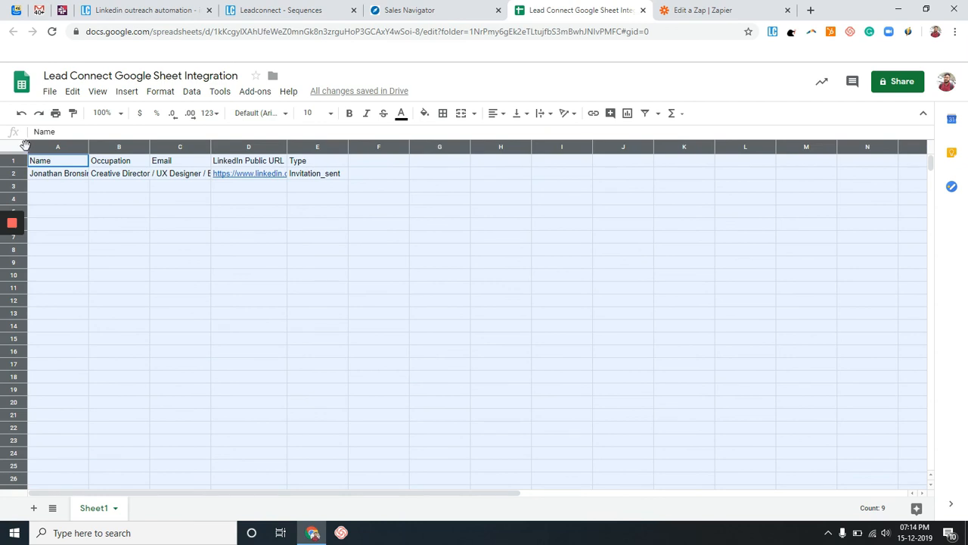
left_click(25, 145)
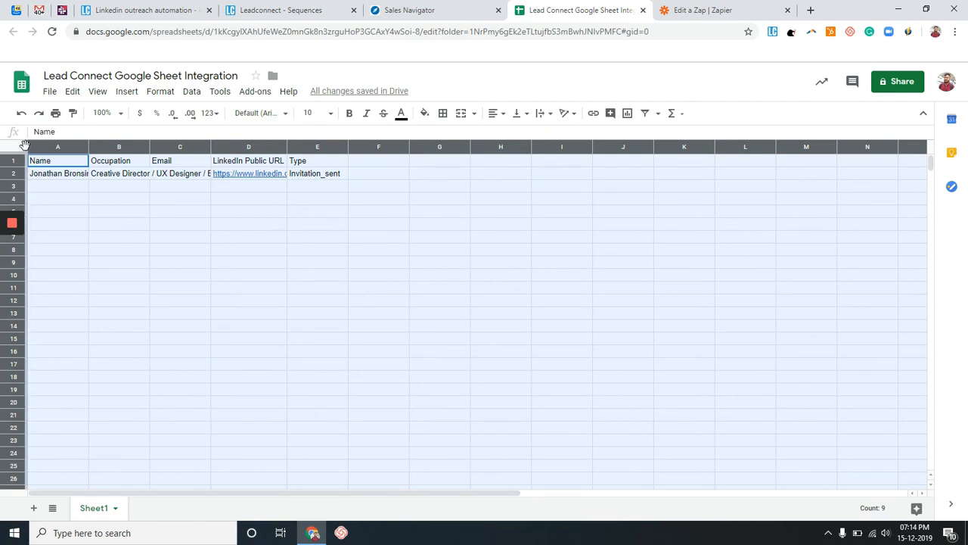
double_click(87, 145)
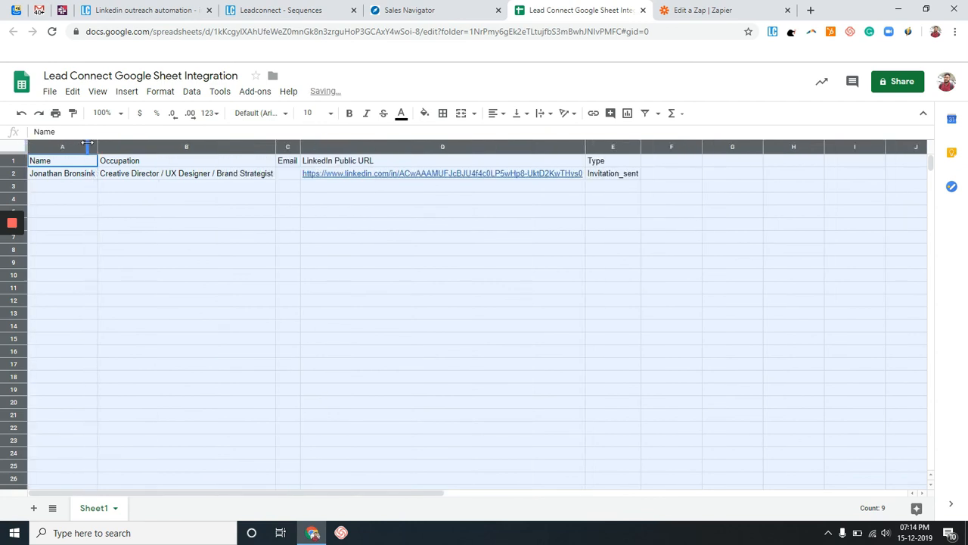
left_click(161, 274)
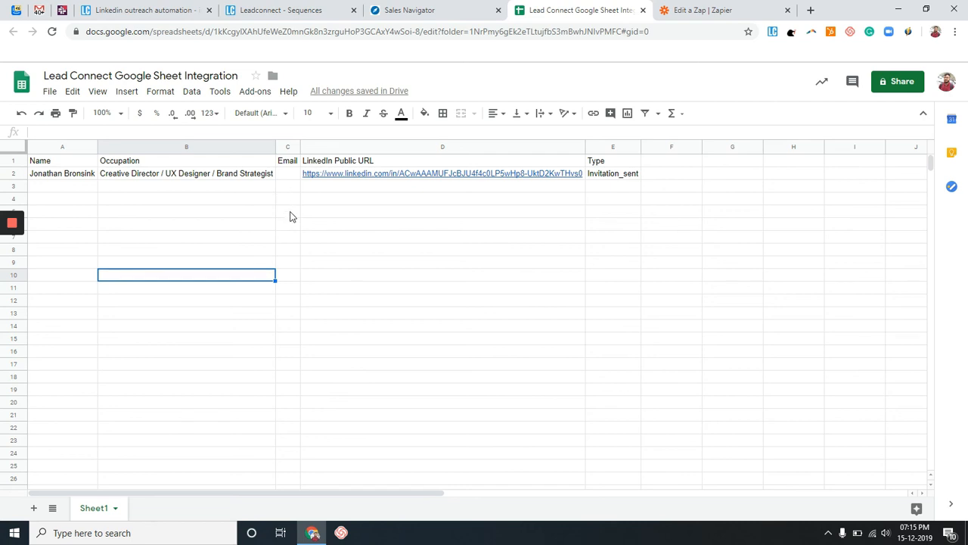
mouse_move(7, 230)
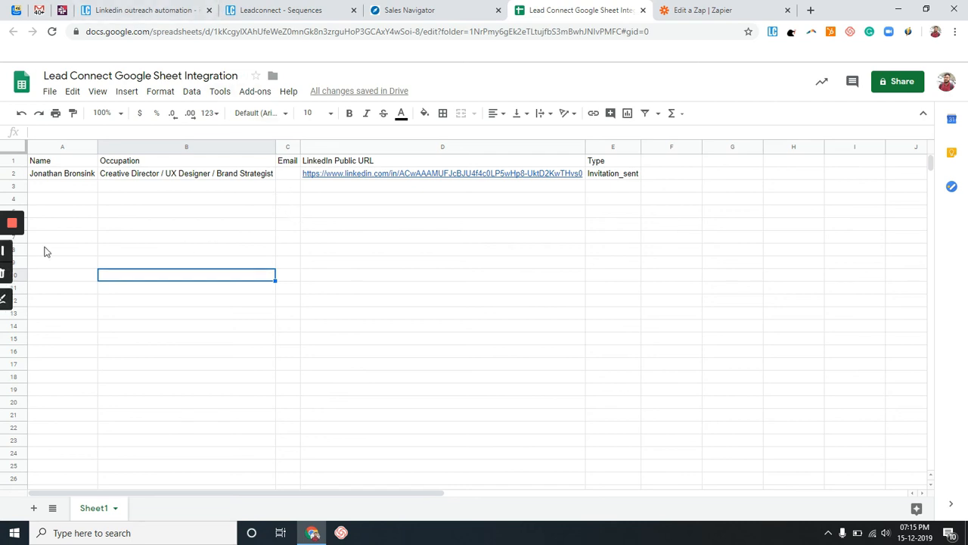